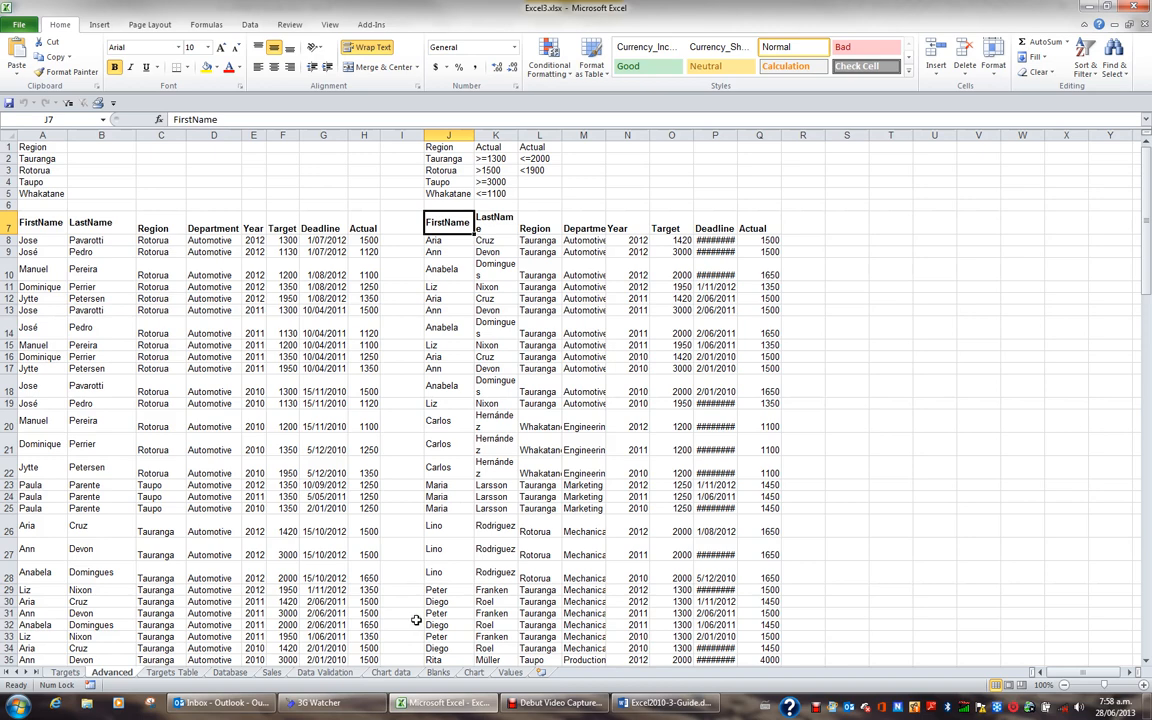
# - Insert a new worksheet after the Values sheet and rename it Target Functions
pyautogui.click(540, 673)
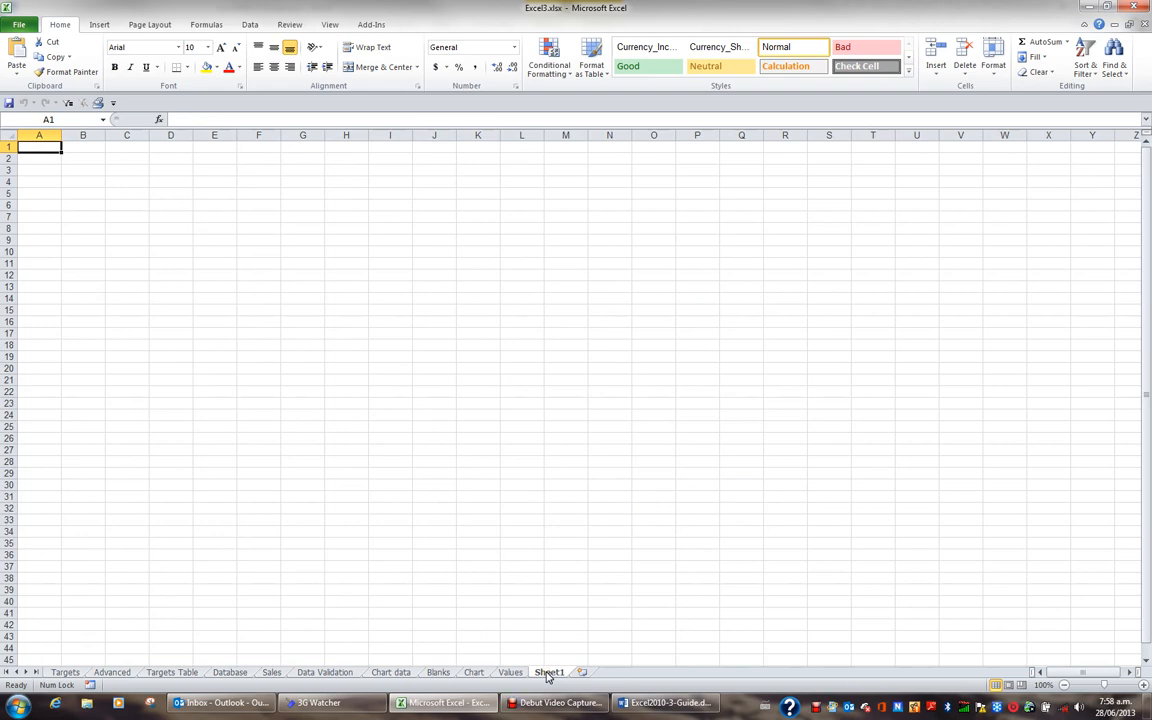
pyautogui.doubleClick(548, 674)
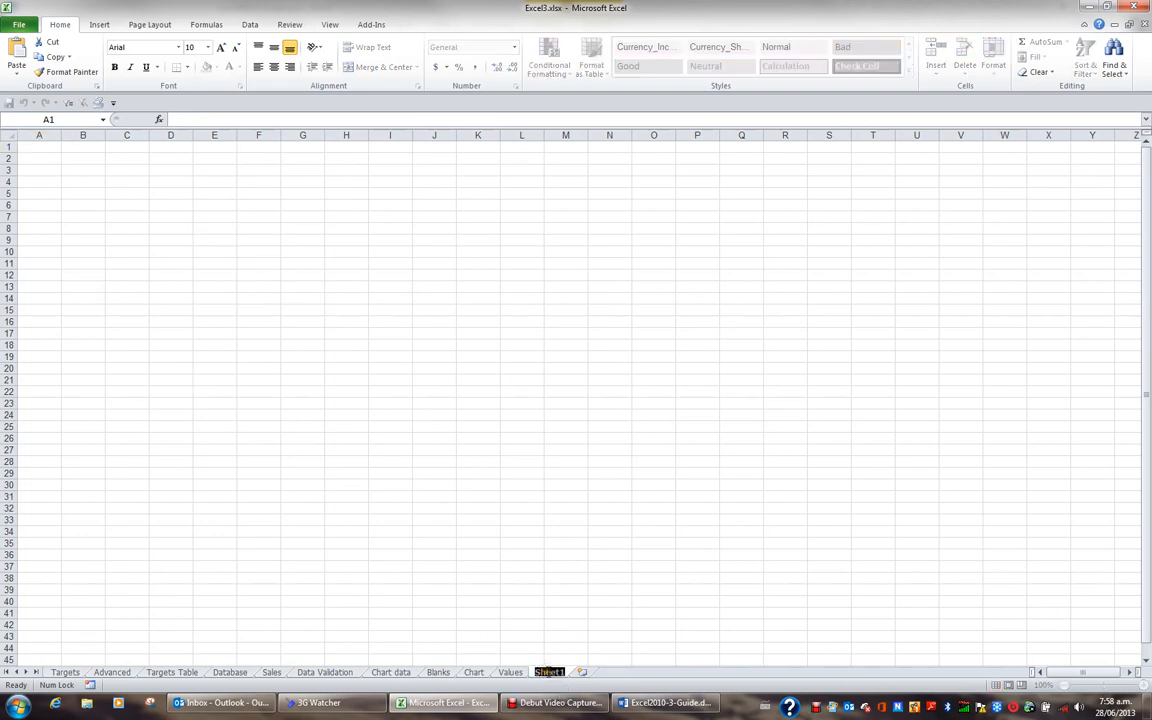
pyautogui.write('Target Functions')
pyautogui.press('Return')
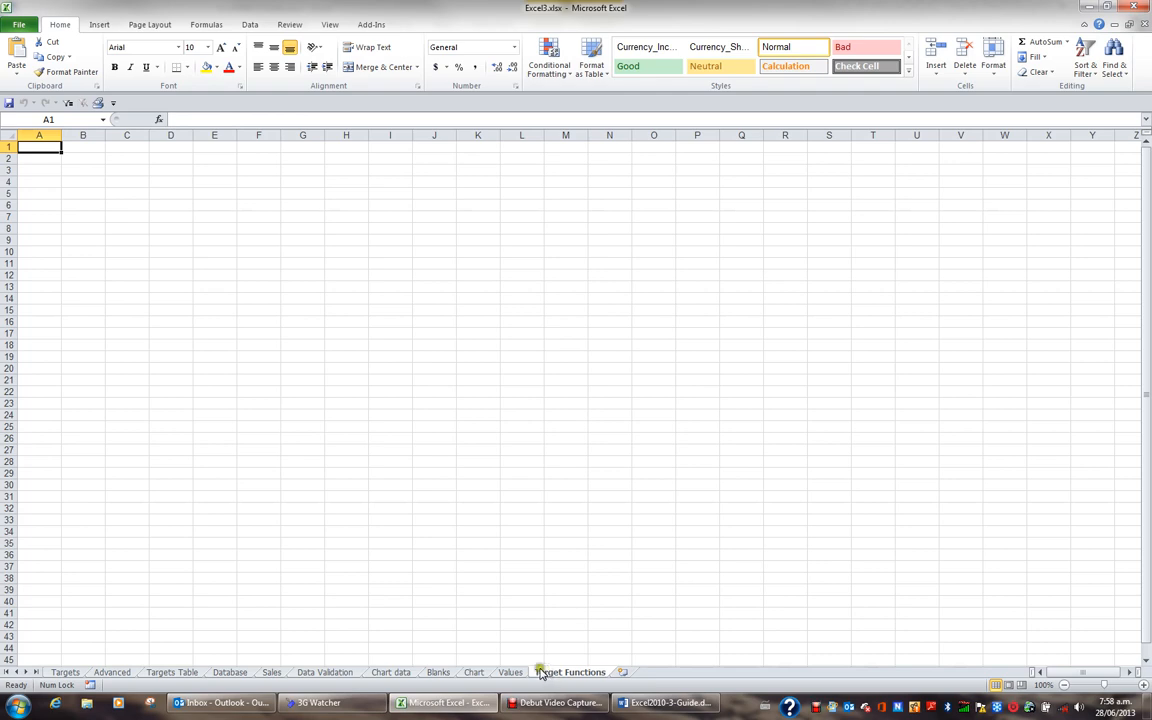
# - Copy the Region and Actual criteria in J1:L5 of the Advanced sheet to cell A1 of the Target Functions sheet
pyautogui.click(122, 675)
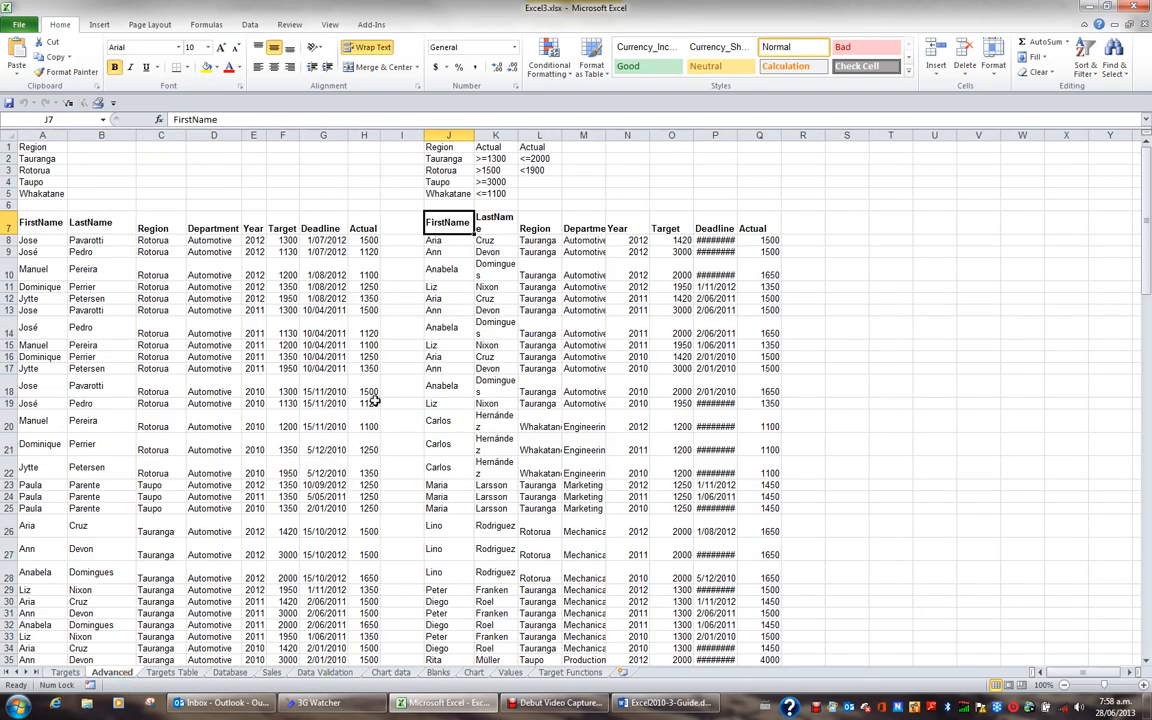
pyautogui.click(452, 147)
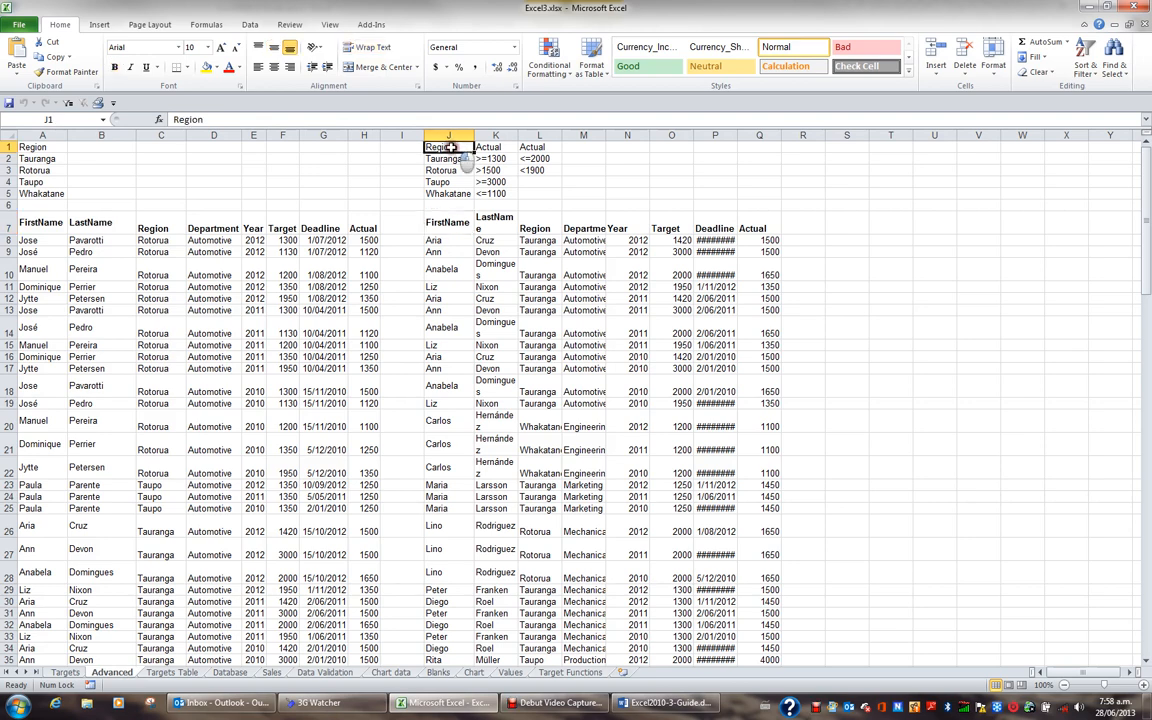
pyautogui.moveTo(452, 147); pyautogui.dragTo(530, 192)
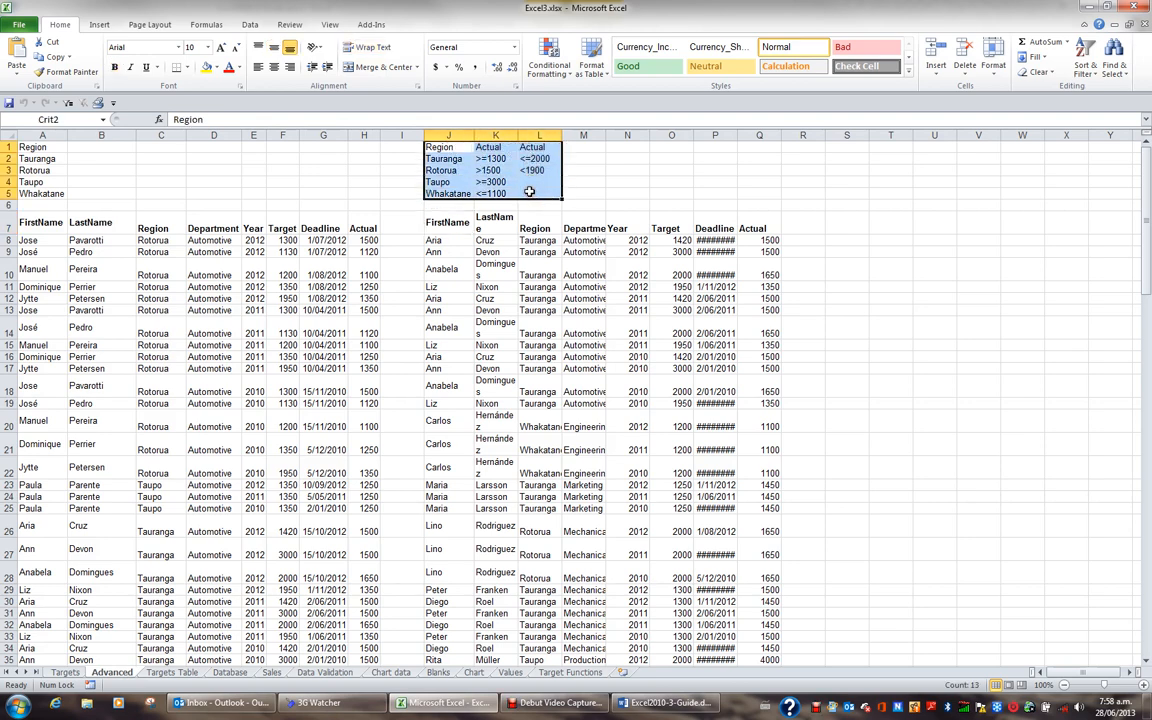
pyautogui.hotkey('ctrl', 'c')
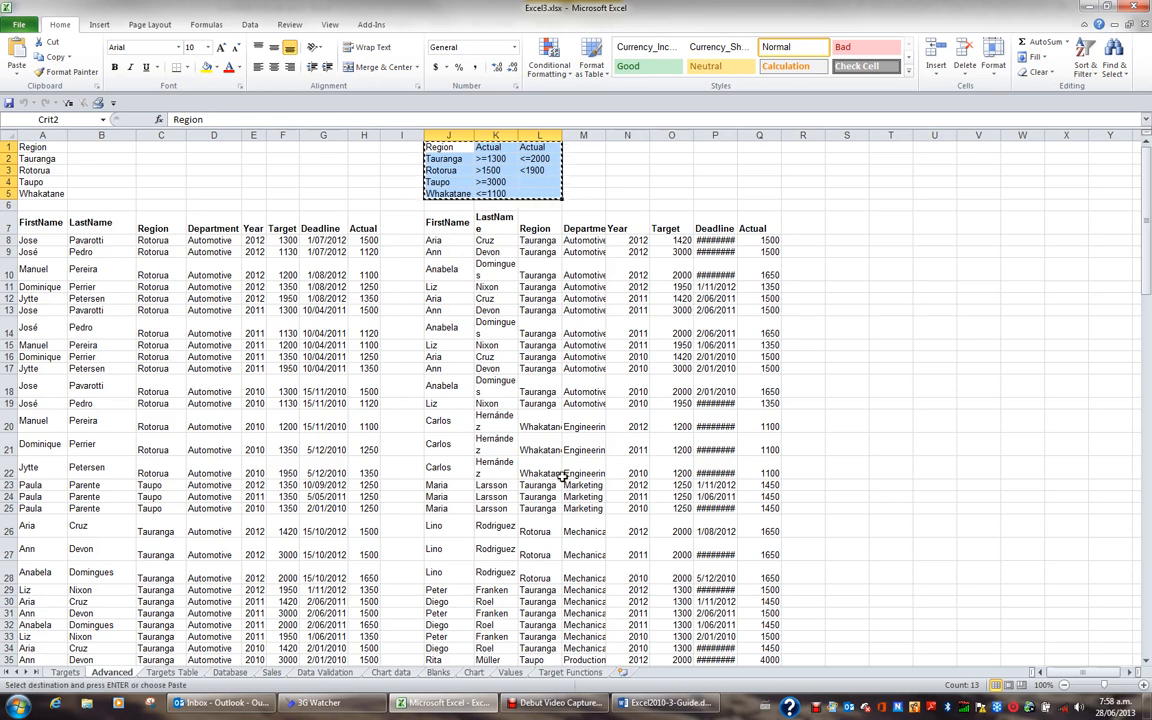
pyautogui.click(572, 672)
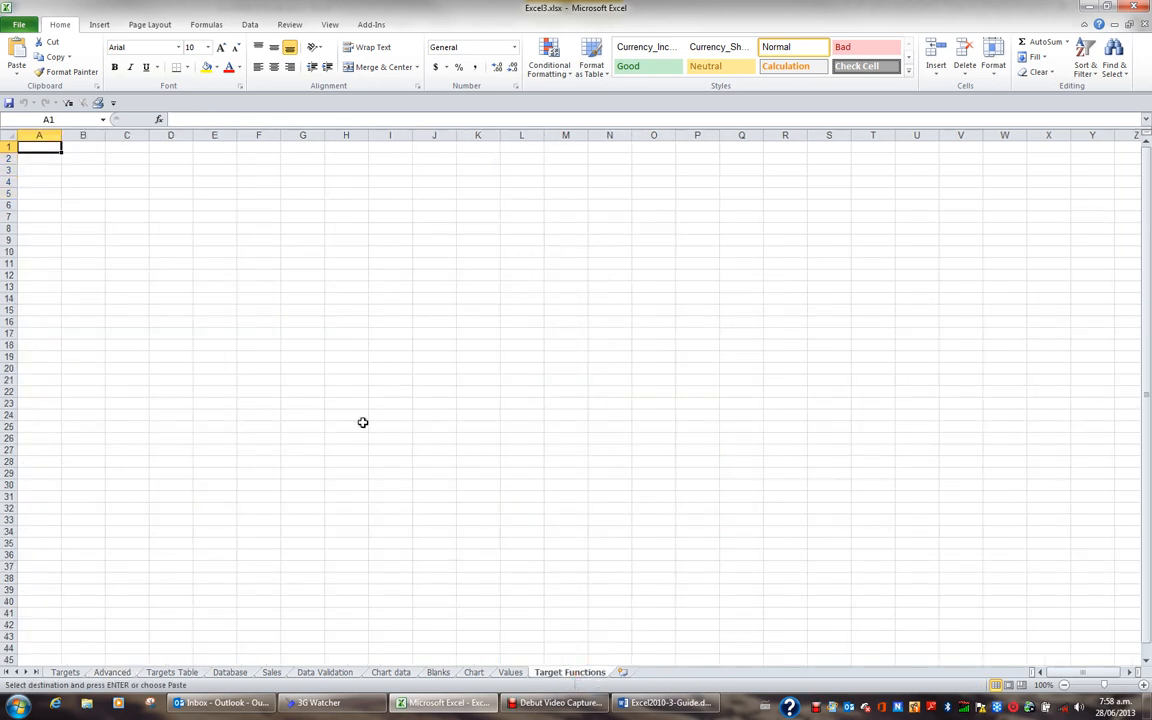
pyautogui.hotkey('ctrl', 'v')
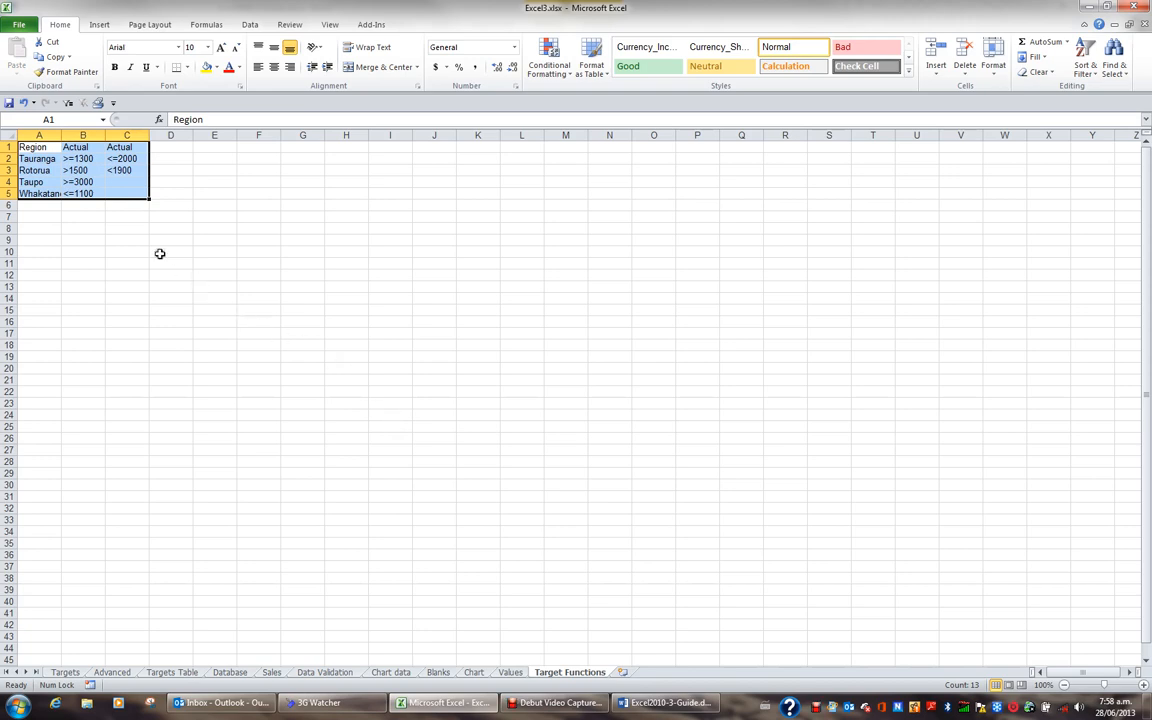
# - Name the pasted criteria range A1:C5 Crit8
pyautogui.click(58, 120)
pyautogui.write('Crit8')
pyautogui.press('Return')
# - Enter the label Sum of Actual Values in cell D7 and autofit column D to it
pyautogui.click(216, 216)
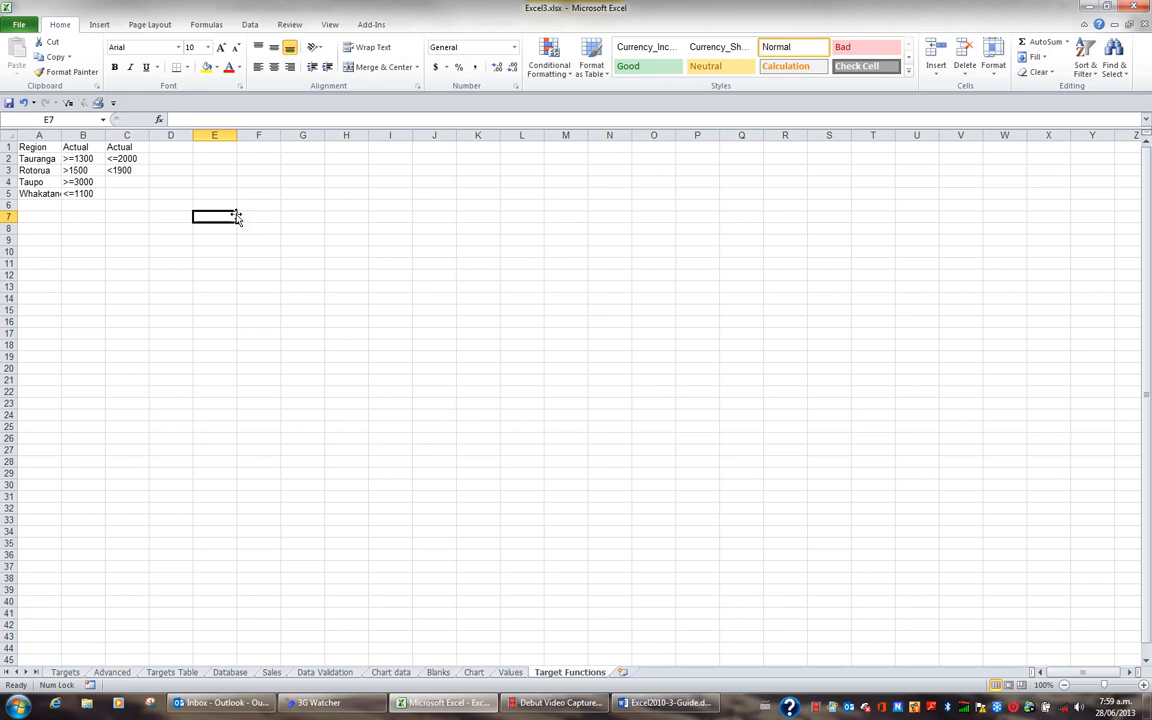
pyautogui.press('Left')
pyautogui.write('Sum')
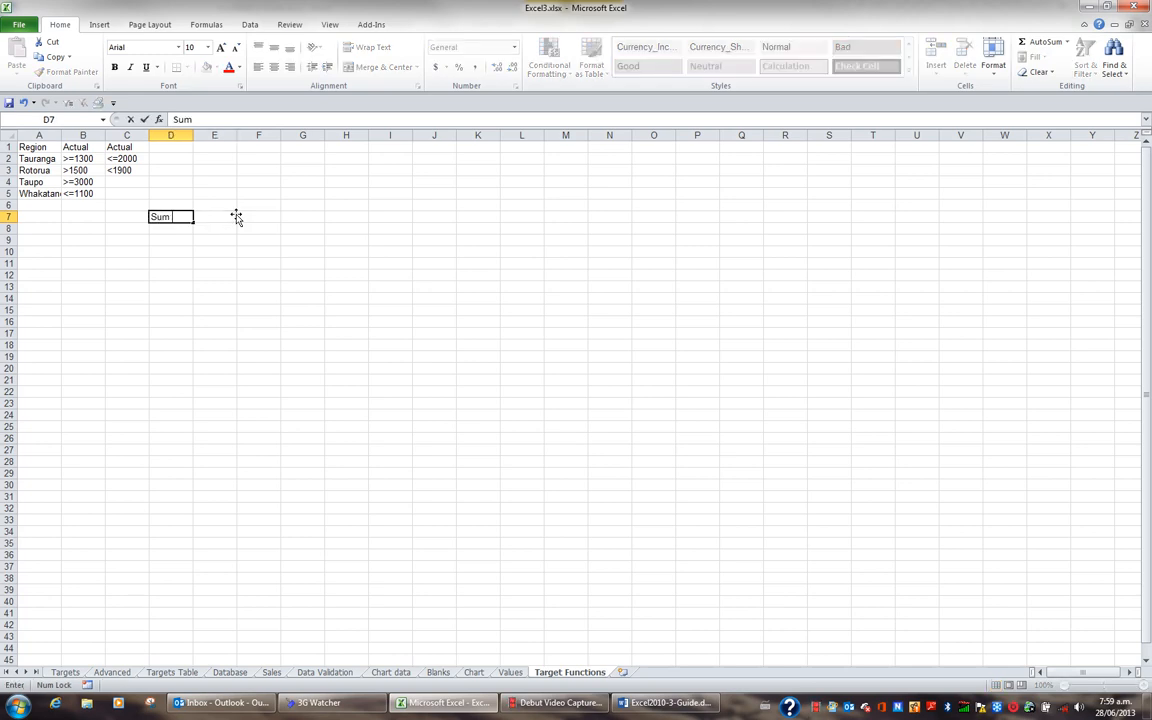
pyautogui.write(' of Actual Values')
pyautogui.press('Return')
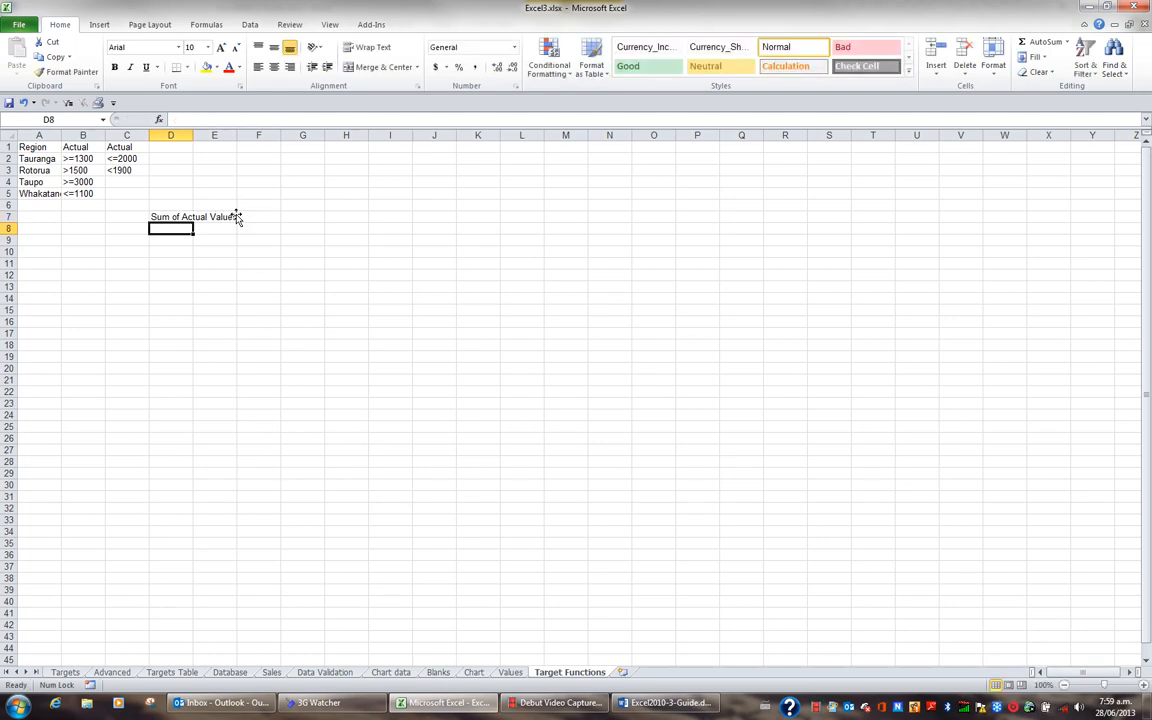
pyautogui.doubleClick(191, 134)
# - Start a DSUM formula in cell E7 with the named range TargetList as its database argument
pyautogui.click(272, 216)
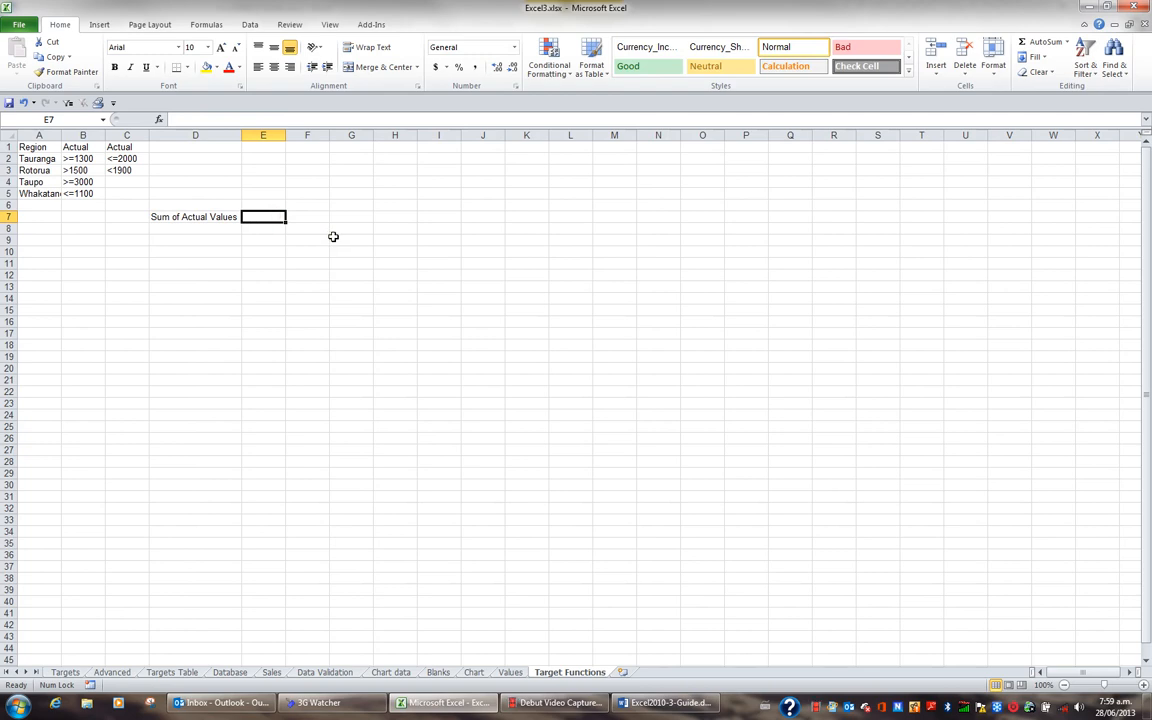
pyautogui.write('=dsum')
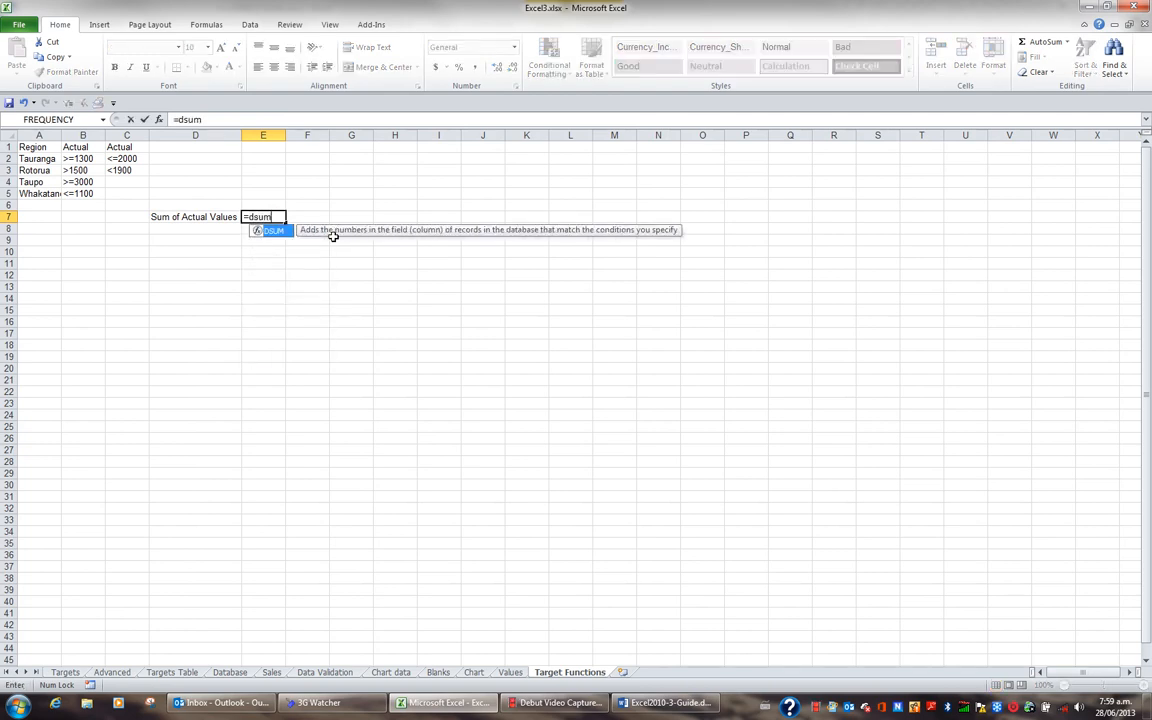
pyautogui.write('(')
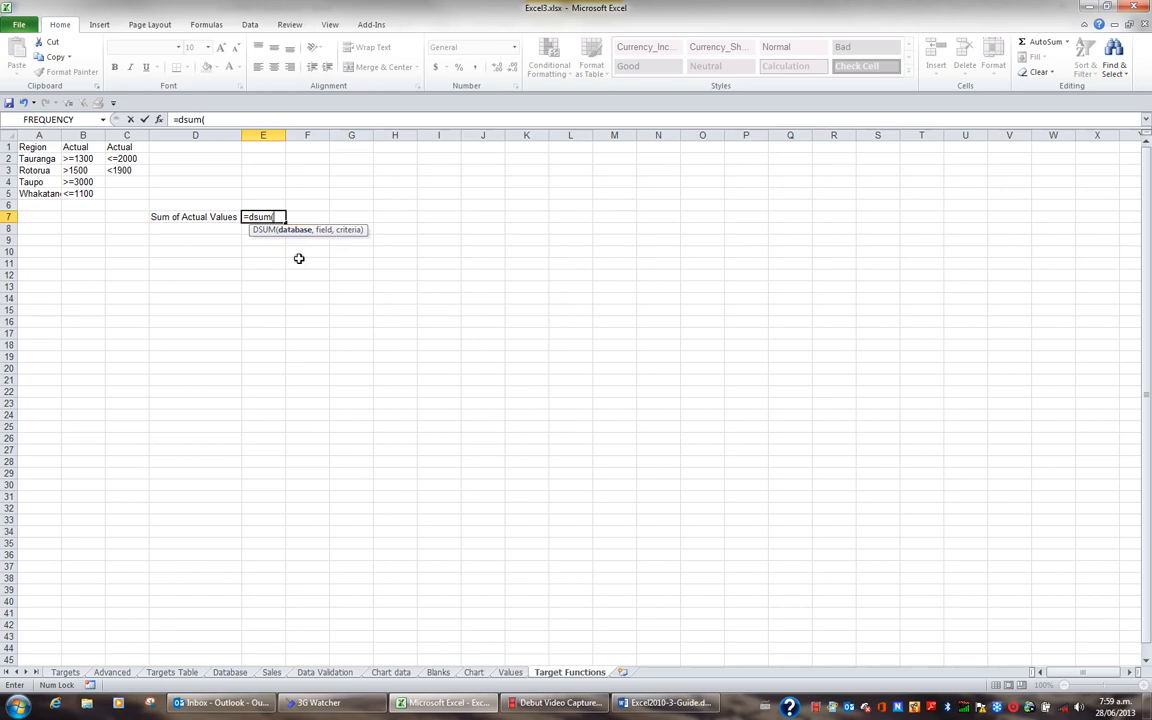
pyautogui.press('F3')
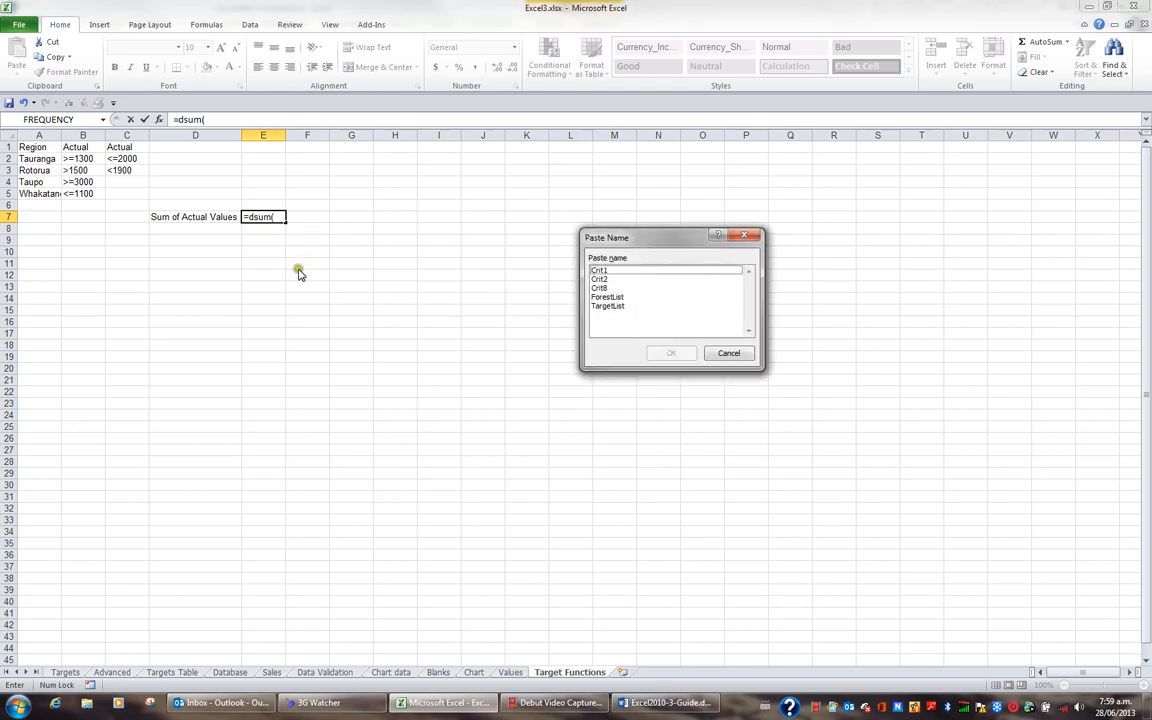
pyautogui.doubleClick(614, 308)
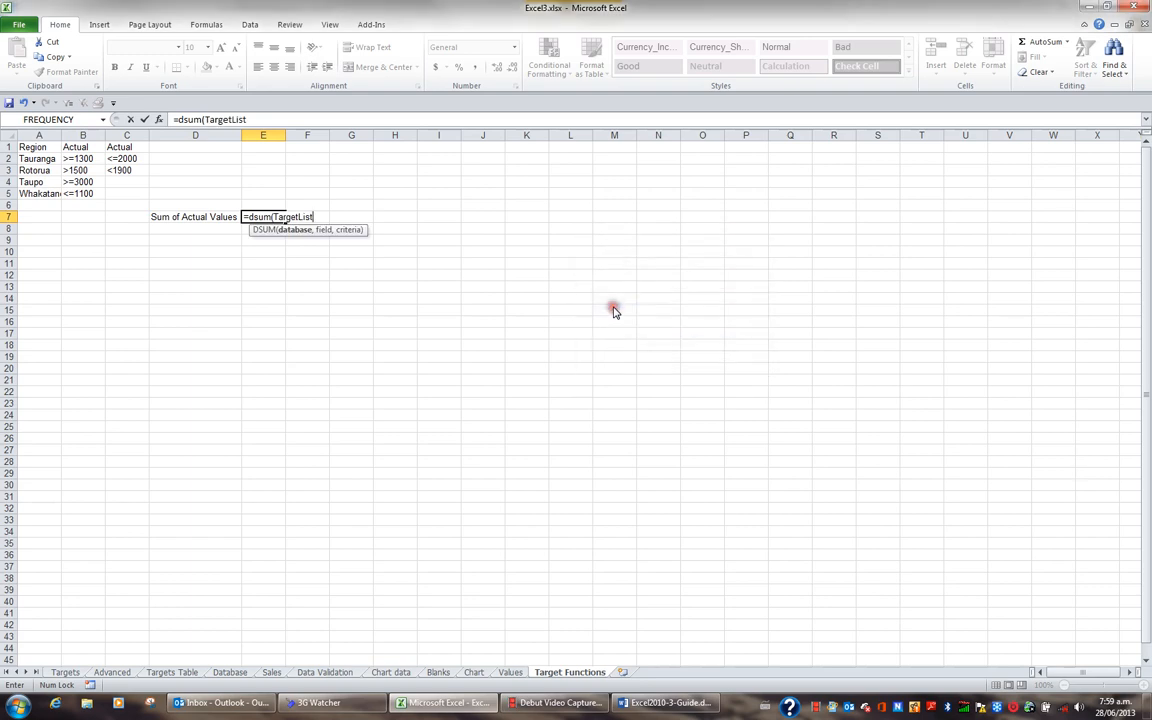
pyautogui.write(',')
# - Complete the DSUM formula with the Actual heading in Targets!H1 as the field and the named range Crit8 as the criteria
pyautogui.click(66, 675)
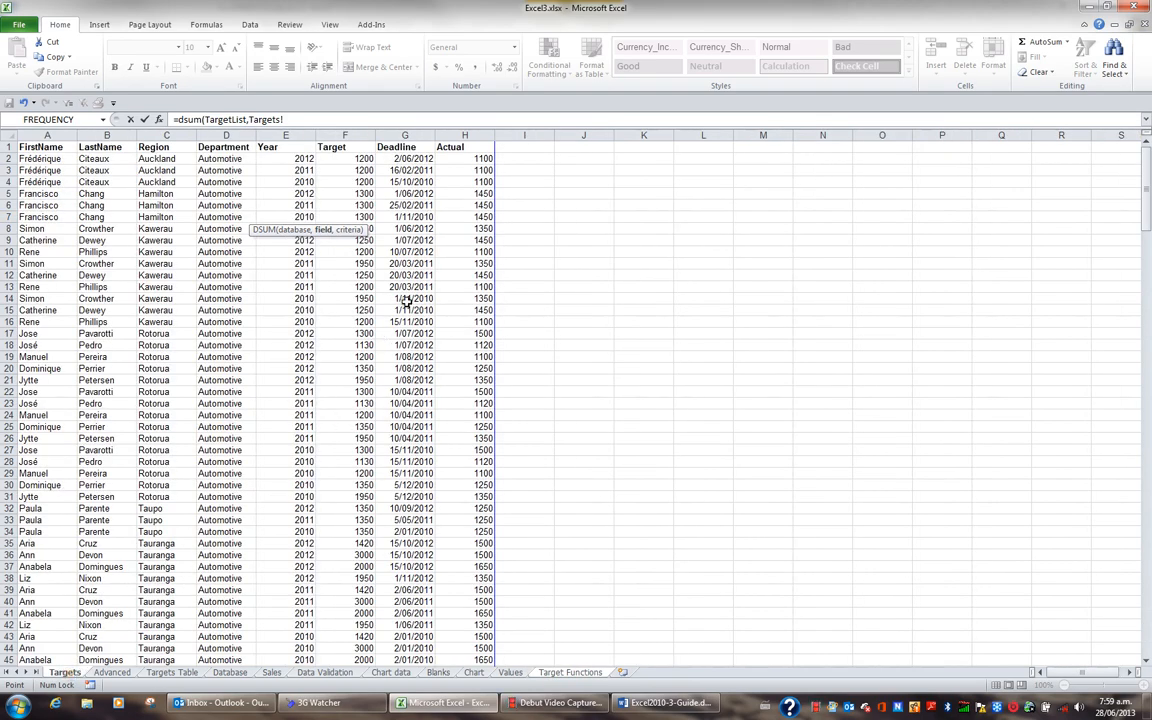
pyautogui.click(480, 148)
pyautogui.write(',')
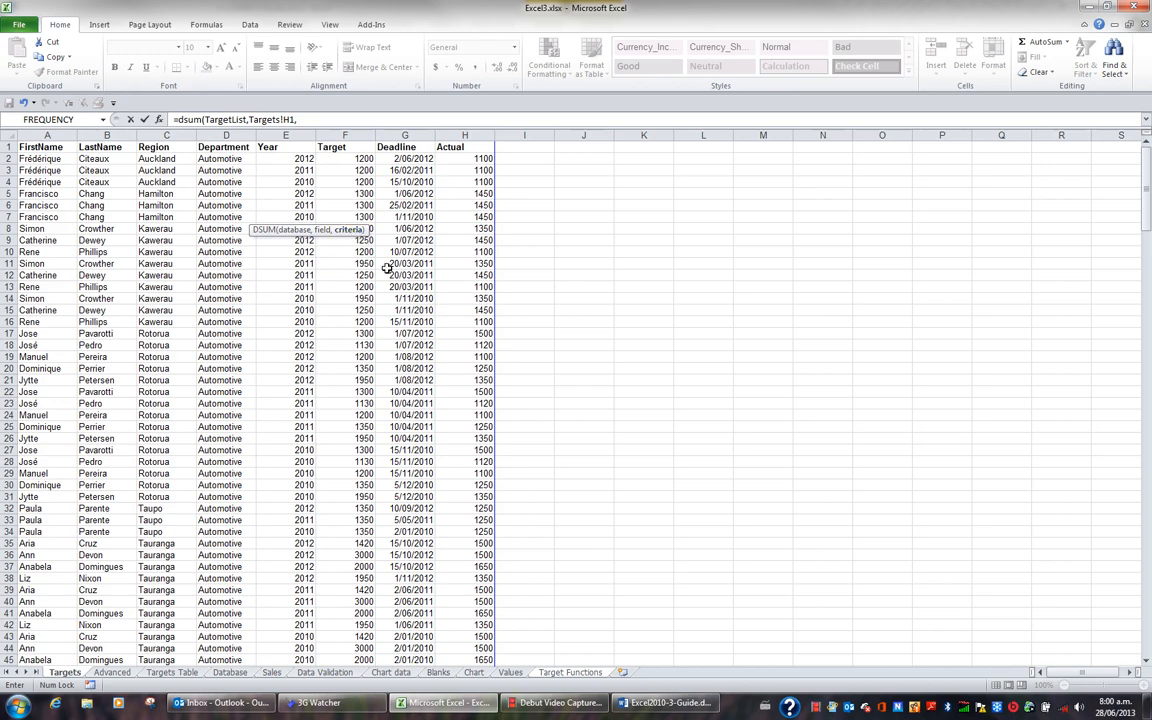
pyautogui.press('F3')
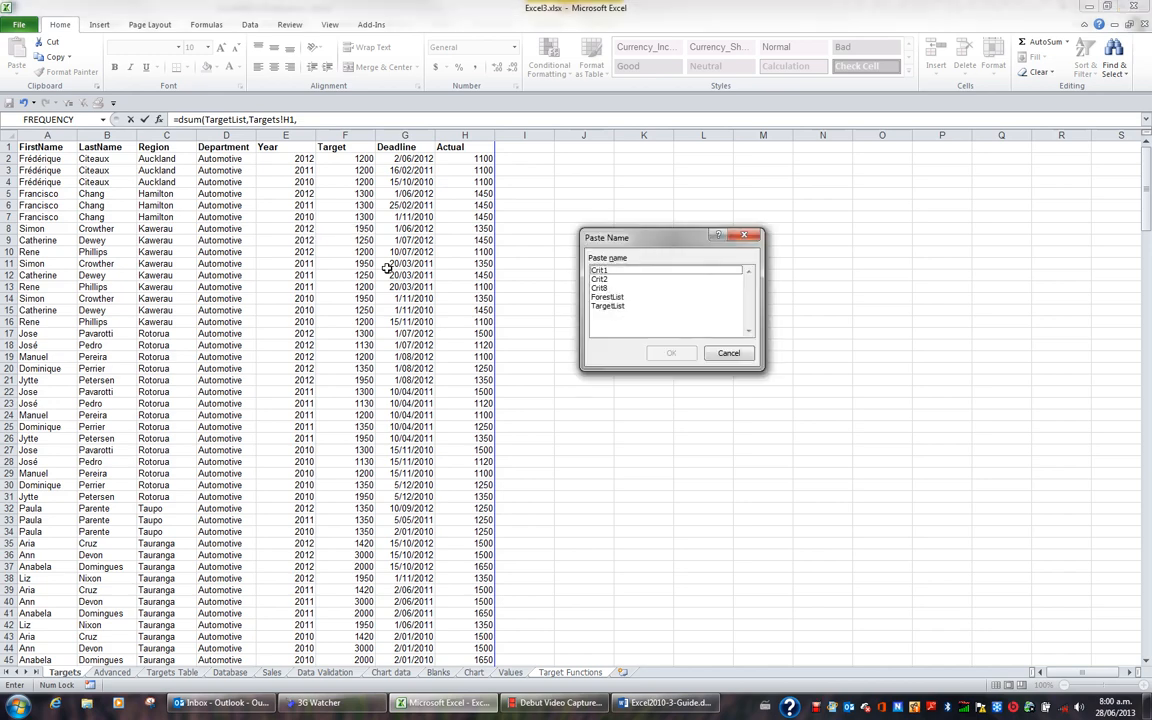
pyautogui.click(600, 288)
pyautogui.click(684, 354)
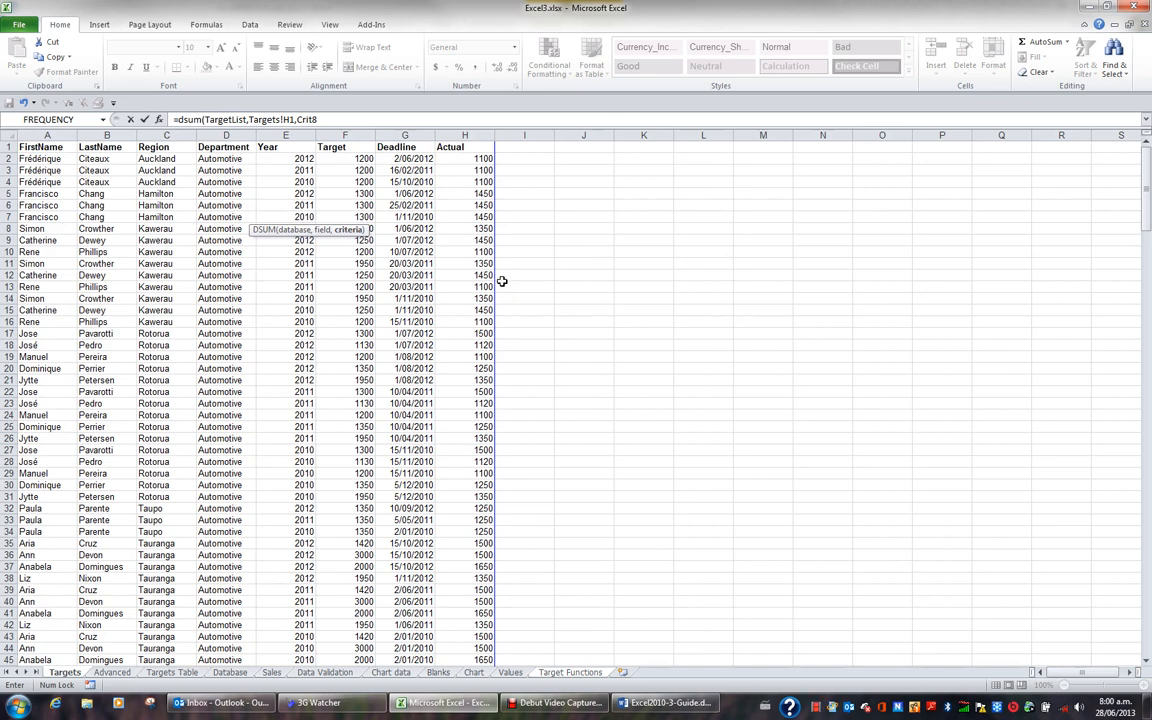
pyautogui.press('Return')
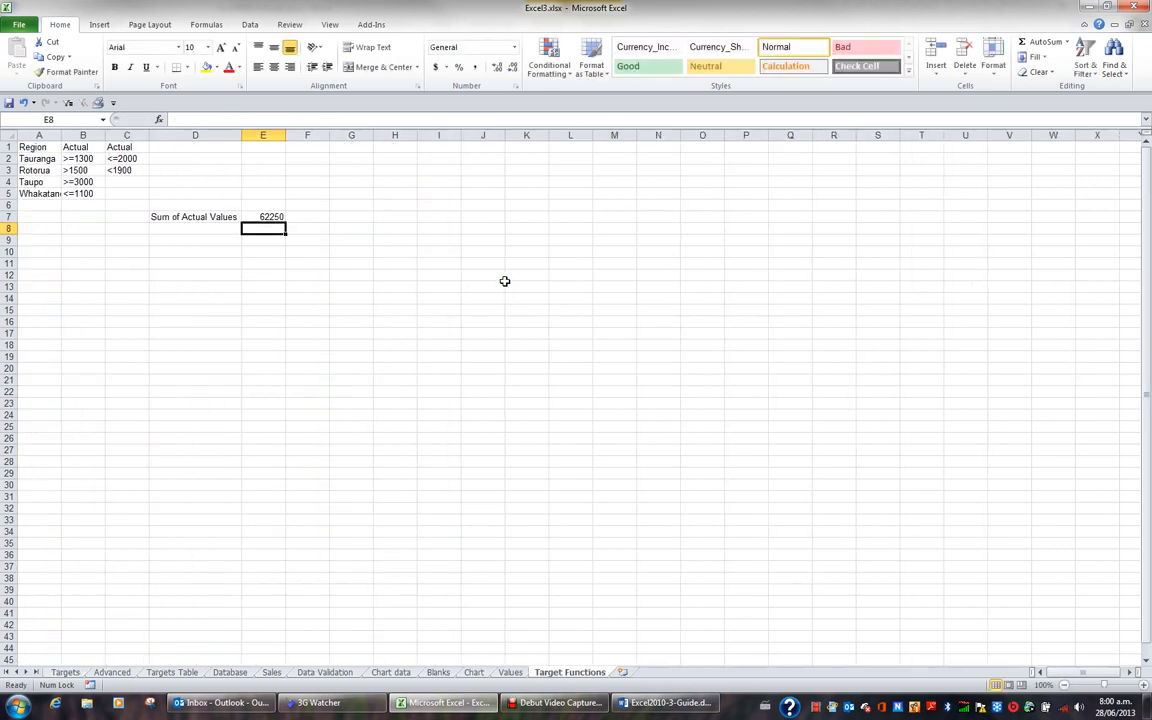
pyautogui.click(278, 217)
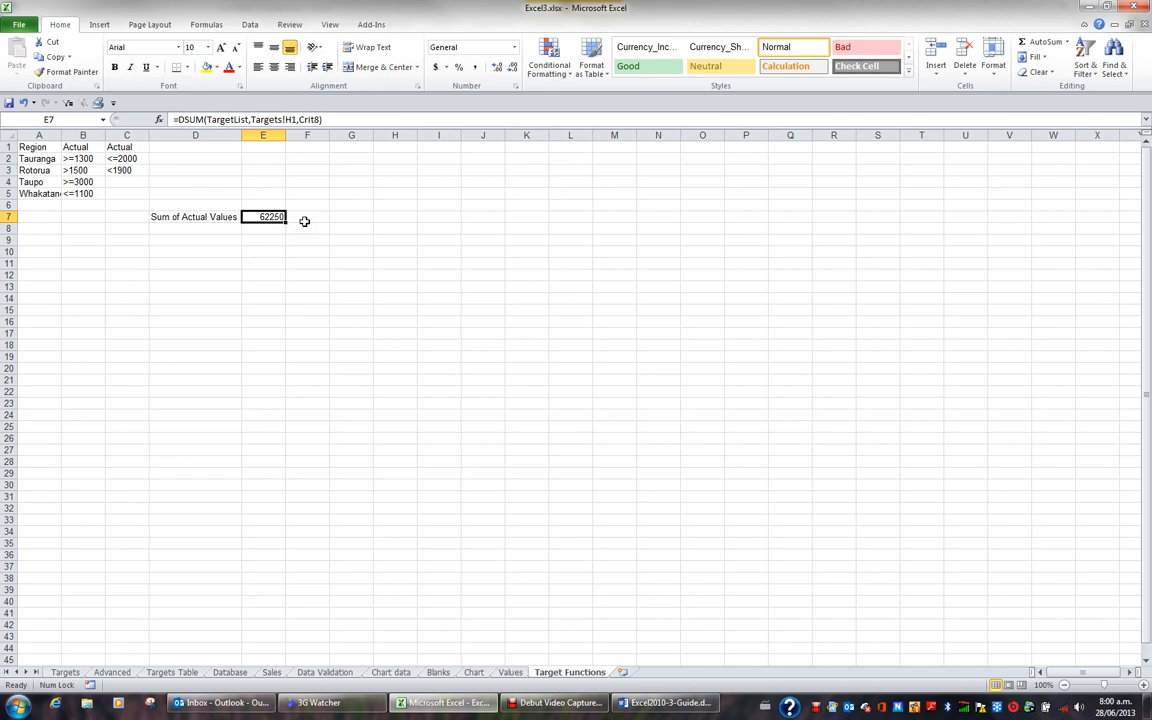
# - Enter the label Average of Actual Values in cell D8 and widen column D to fit it
pyautogui.click(273, 229)
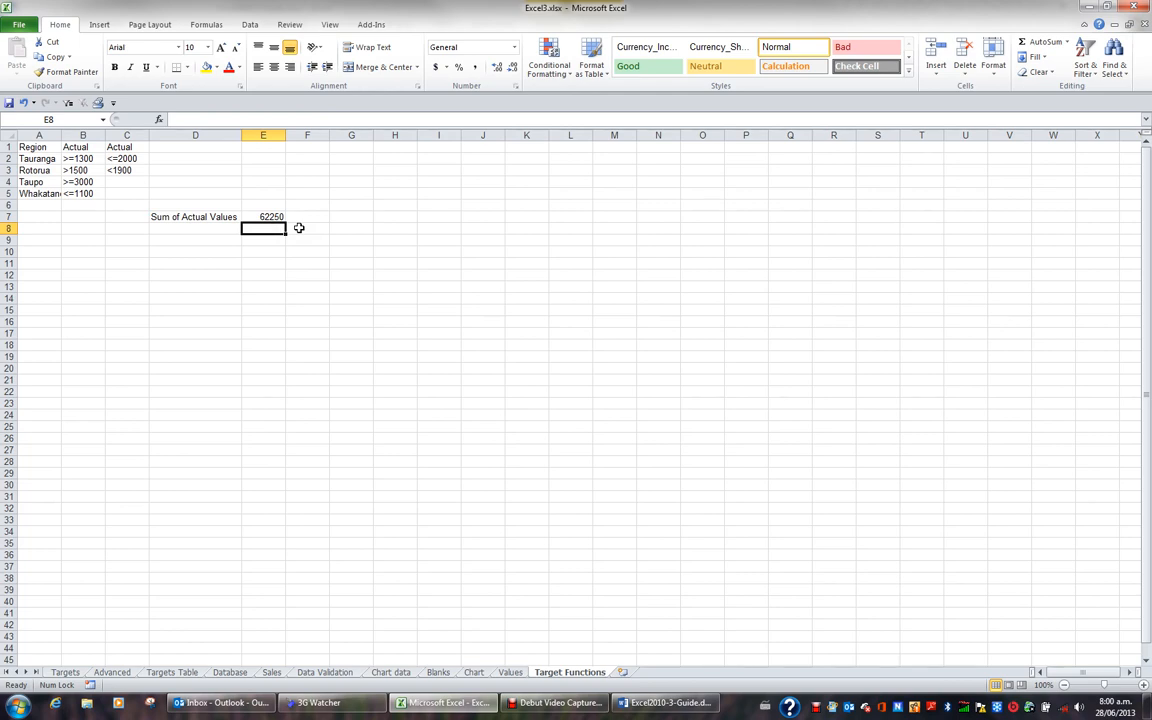
pyautogui.click(208, 229)
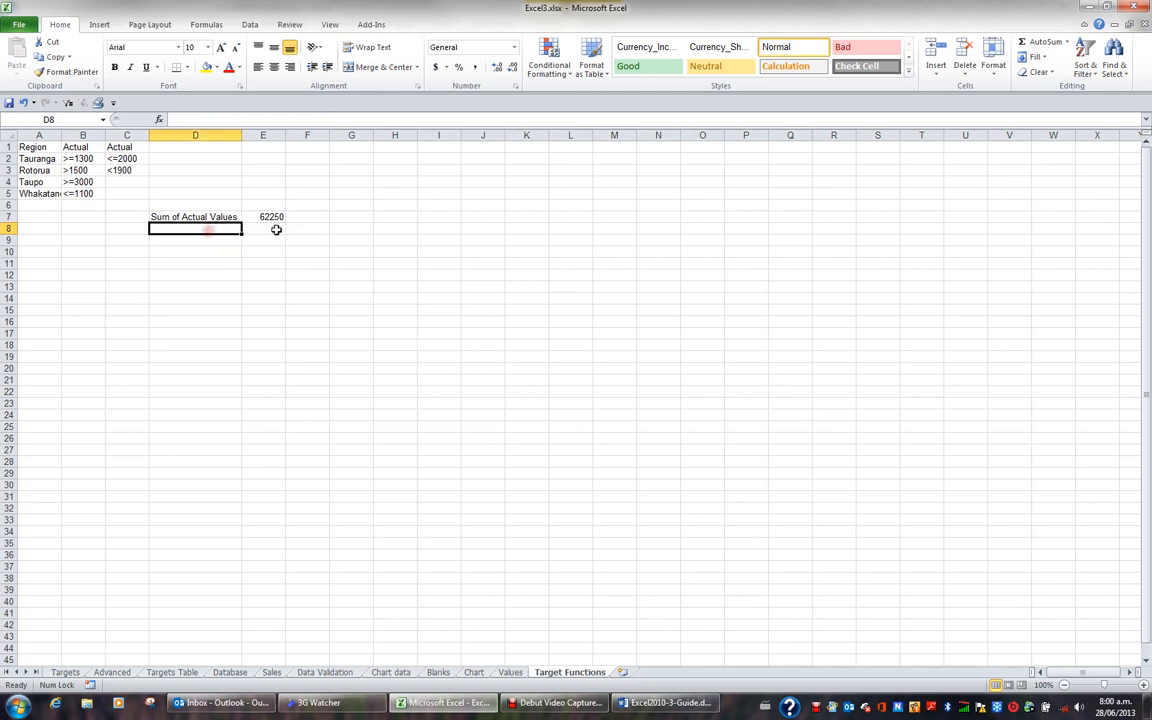
pyautogui.write('Averatge')
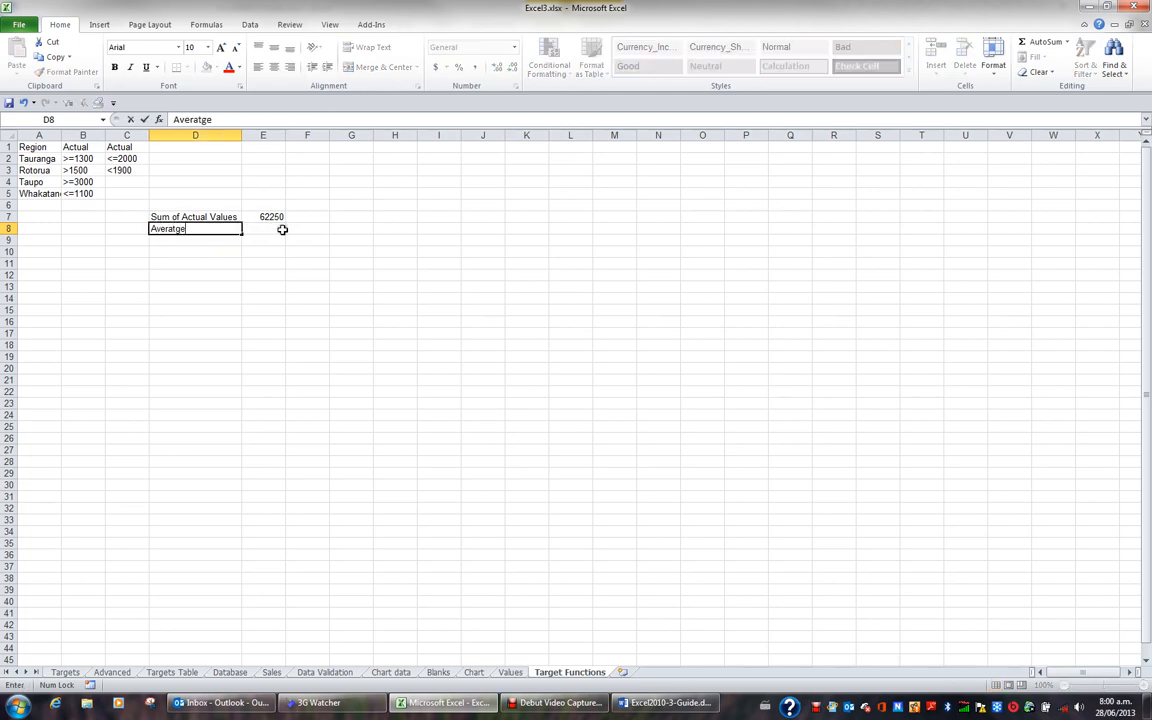
pyautogui.press('BackSpace')
pyautogui.press('BackSpace')
pyautogui.press('BackSpace')
pyautogui.write('ge of Actual ')
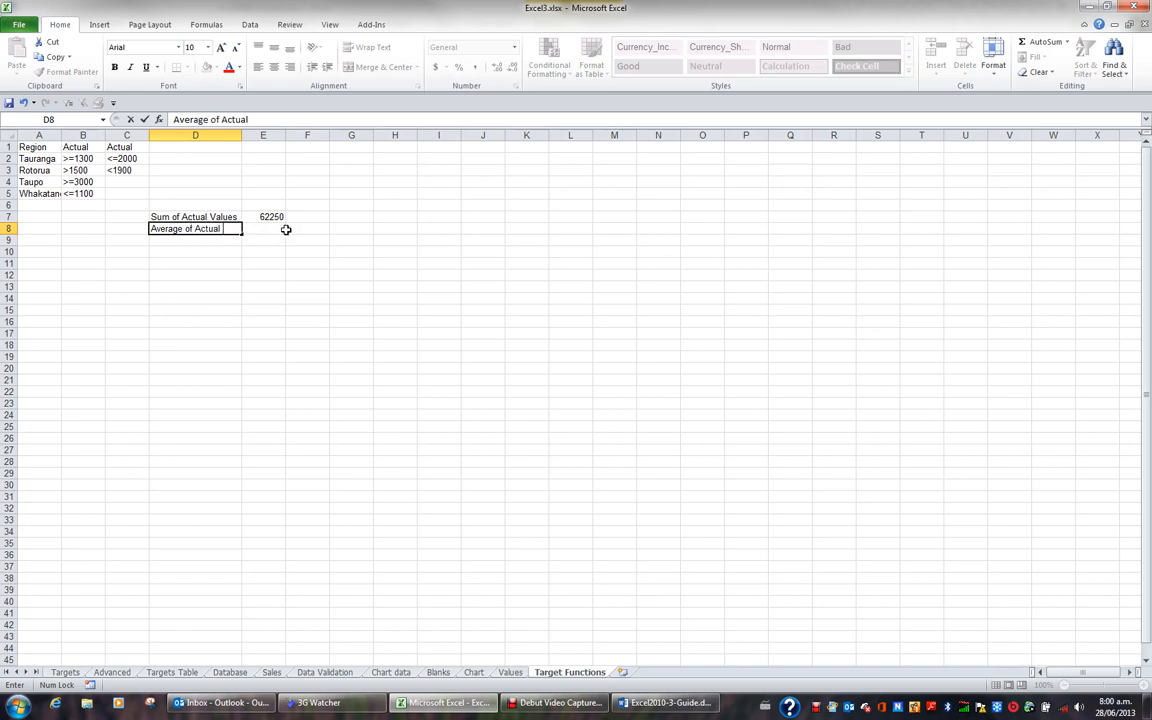
pyautogui.write('Values')
pyautogui.press('Return')
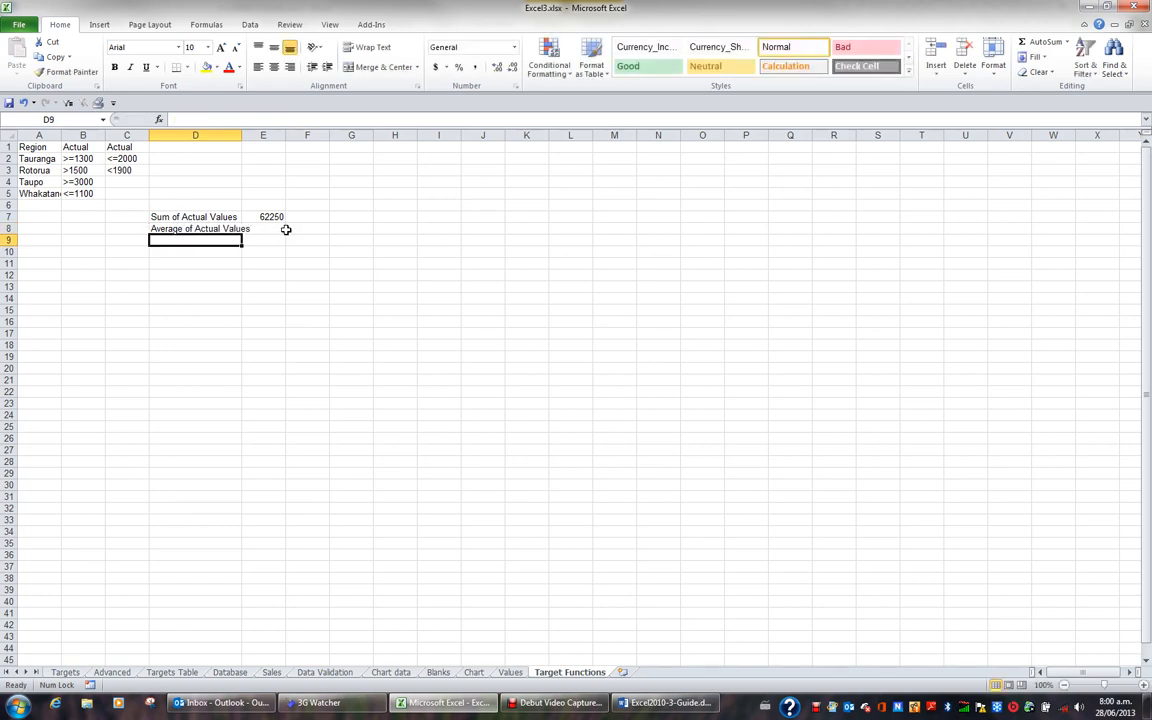
pyautogui.moveTo(242, 135); pyautogui.dragTo(255, 136)
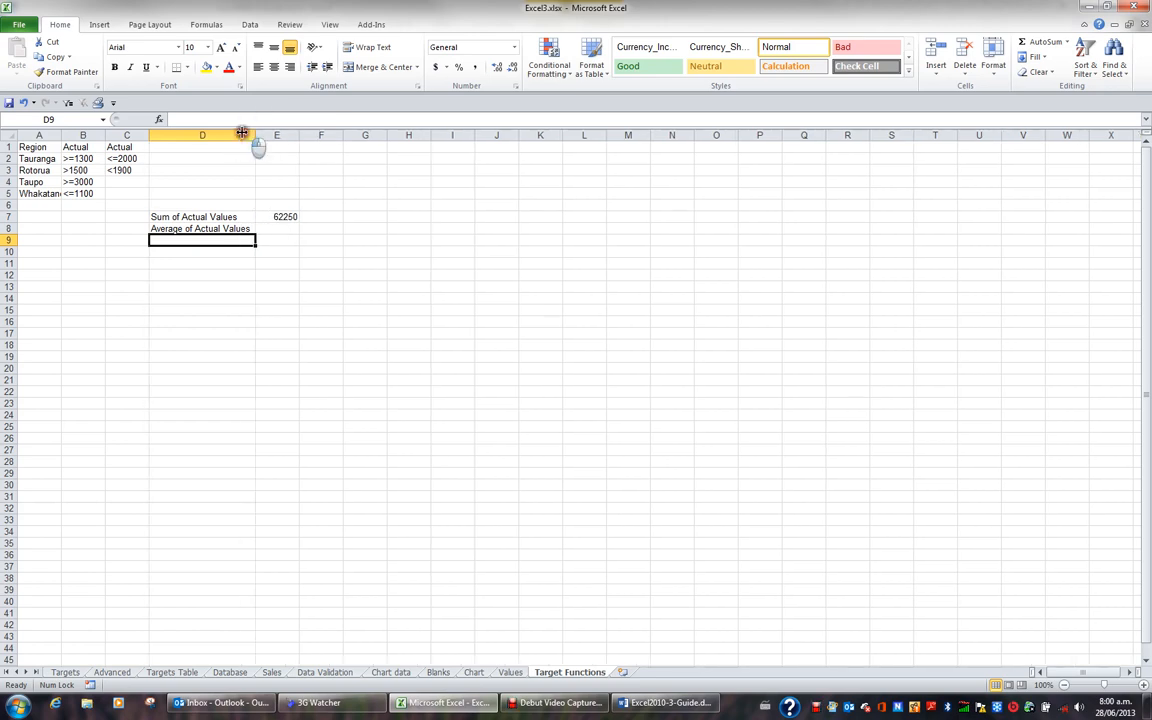
# - Start a DAVERAGE formula in cell E8 with the named range TargetList as its database argument
pyautogui.click(292, 227)
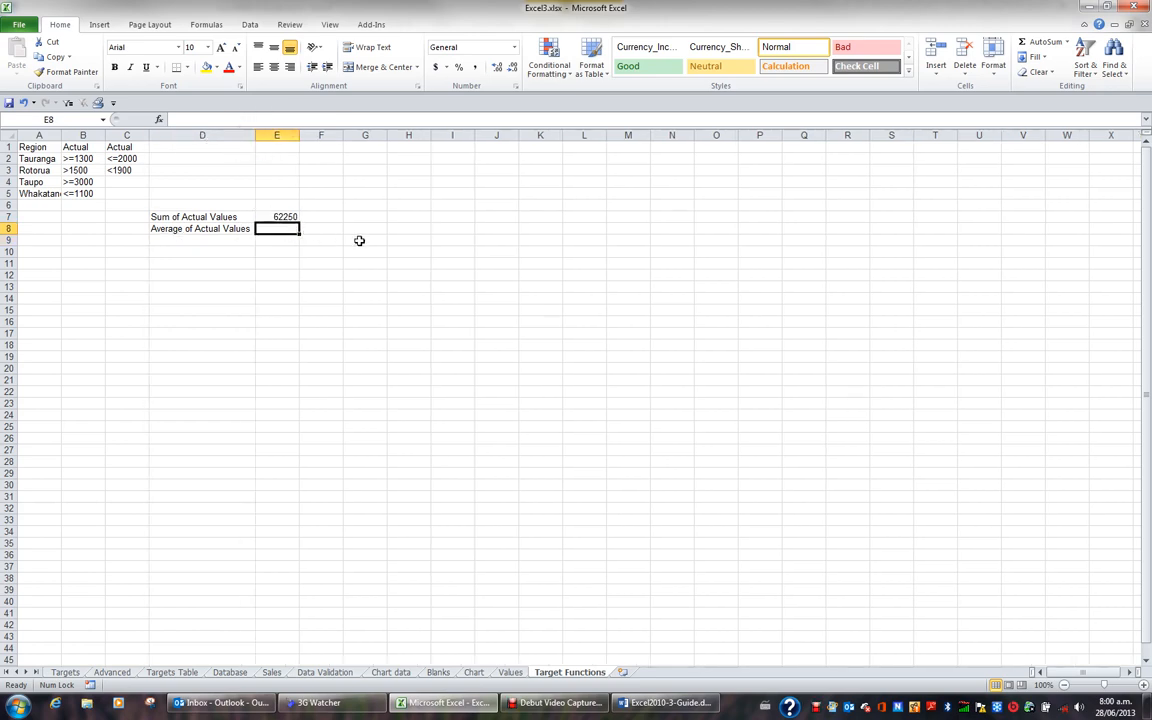
pyautogui.write('=daverage')
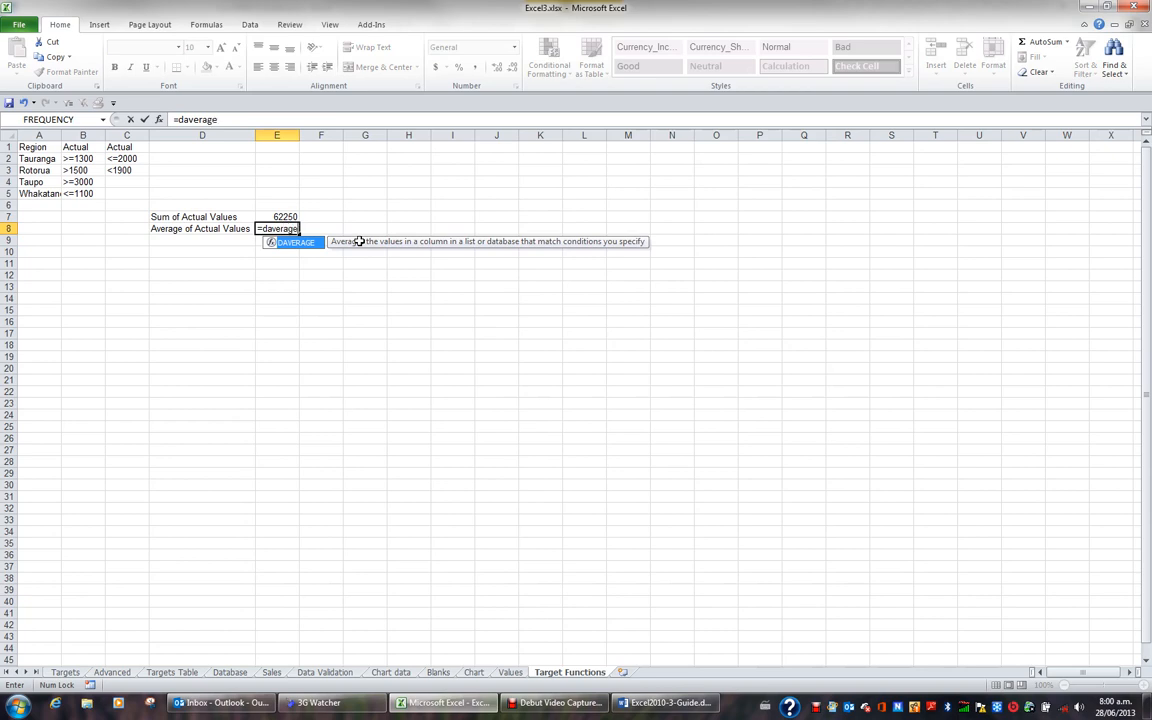
pyautogui.write('(')
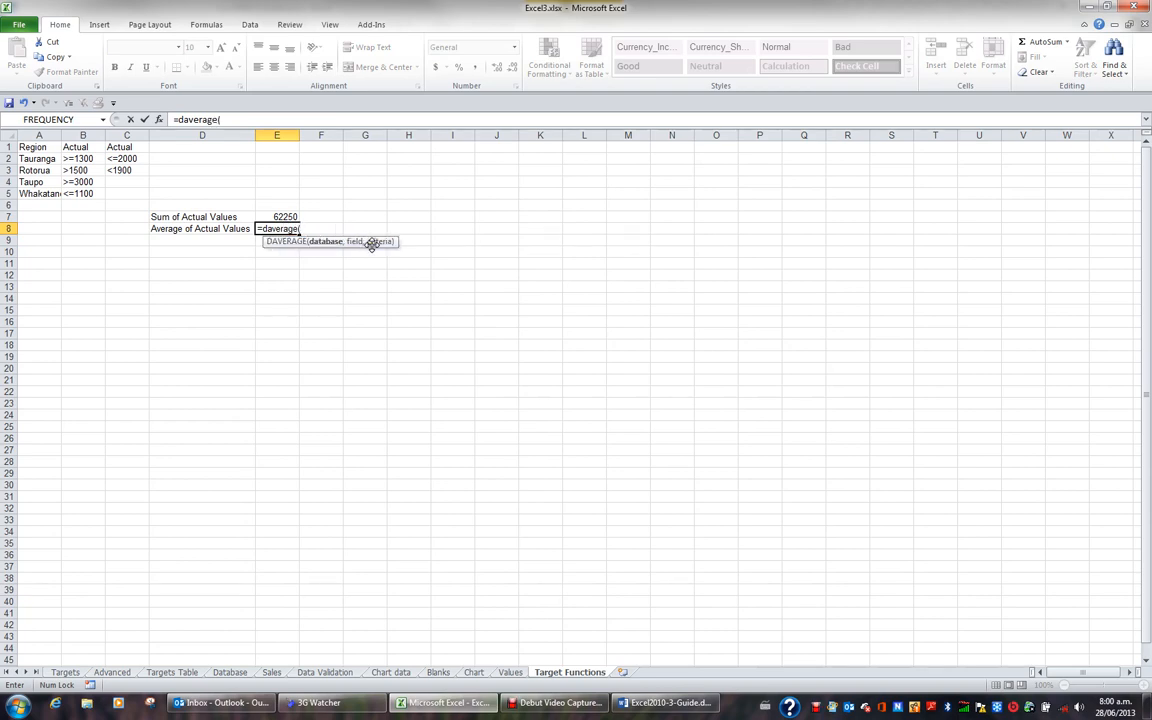
pyautogui.press('F3')
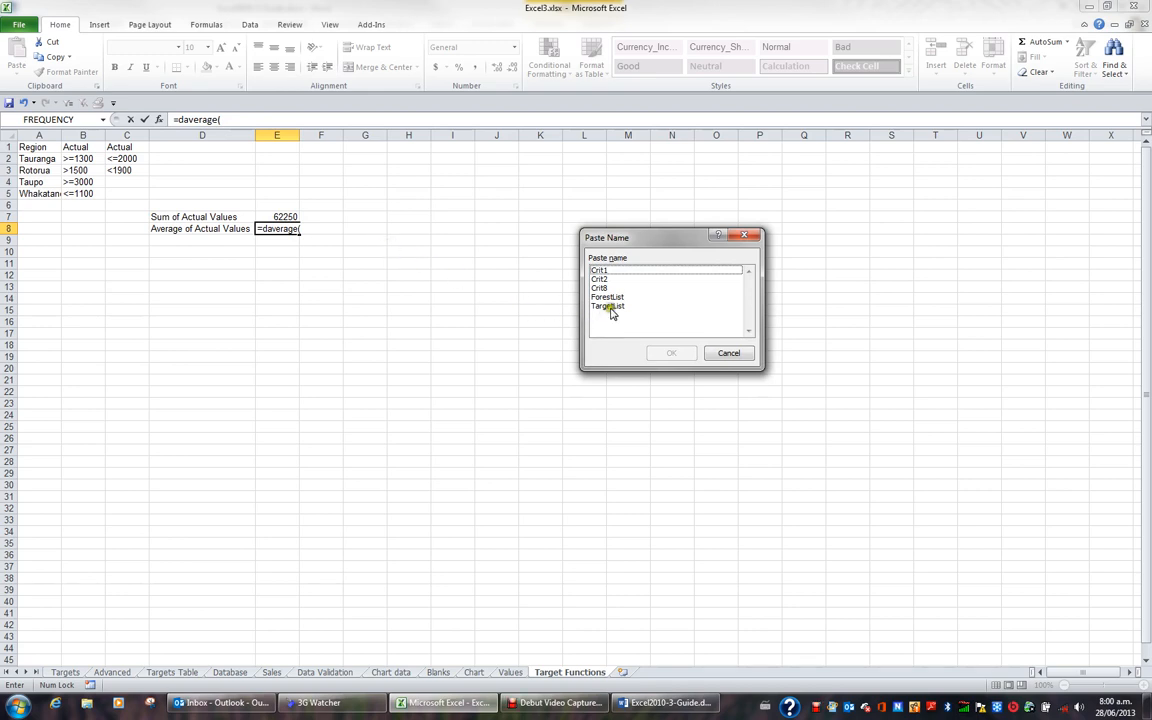
pyautogui.doubleClick(608, 306)
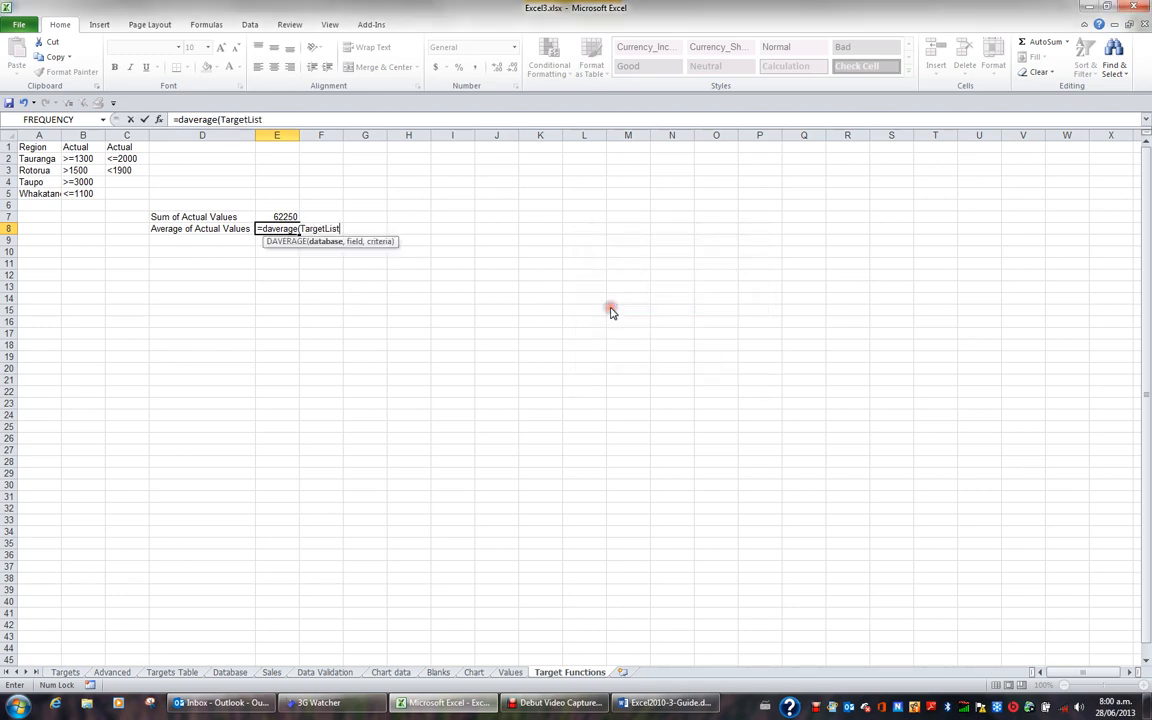
pyautogui.write(',')
# - Complete the DAVERAGE formula with the Actual heading in Targets!H1 as the field and the named range Crit8 as the criteria
pyautogui.click(65, 672)
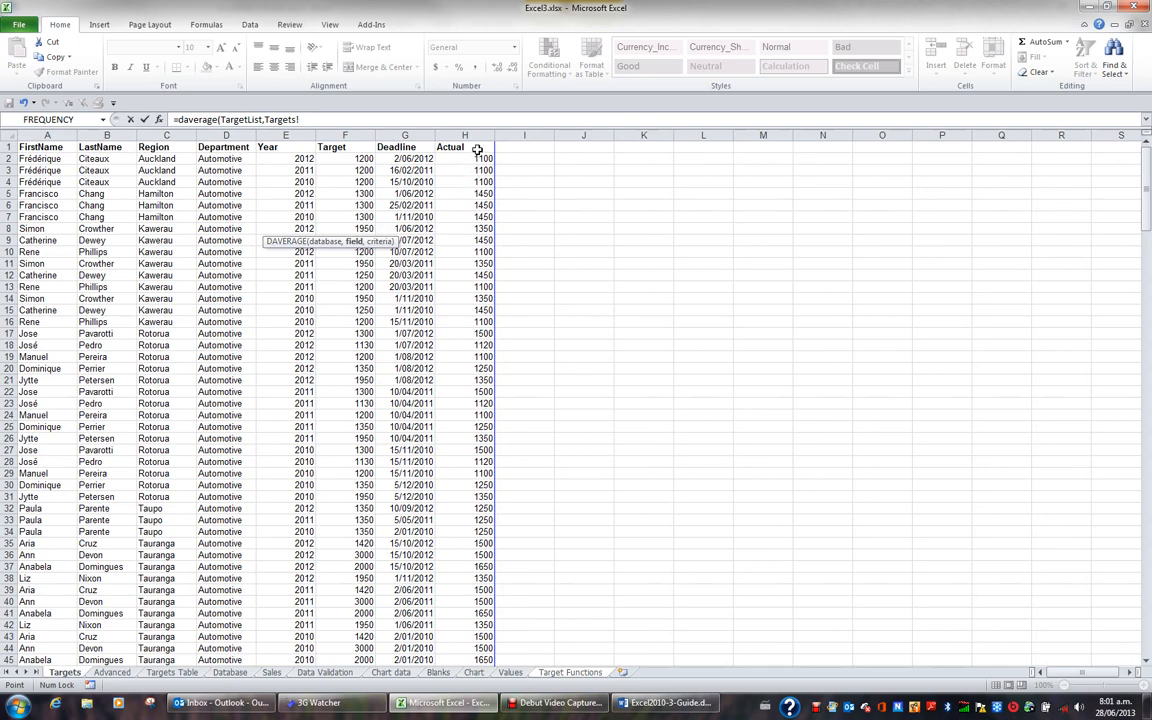
pyautogui.click(478, 149)
pyautogui.write(',')
pyautogui.press('F3')
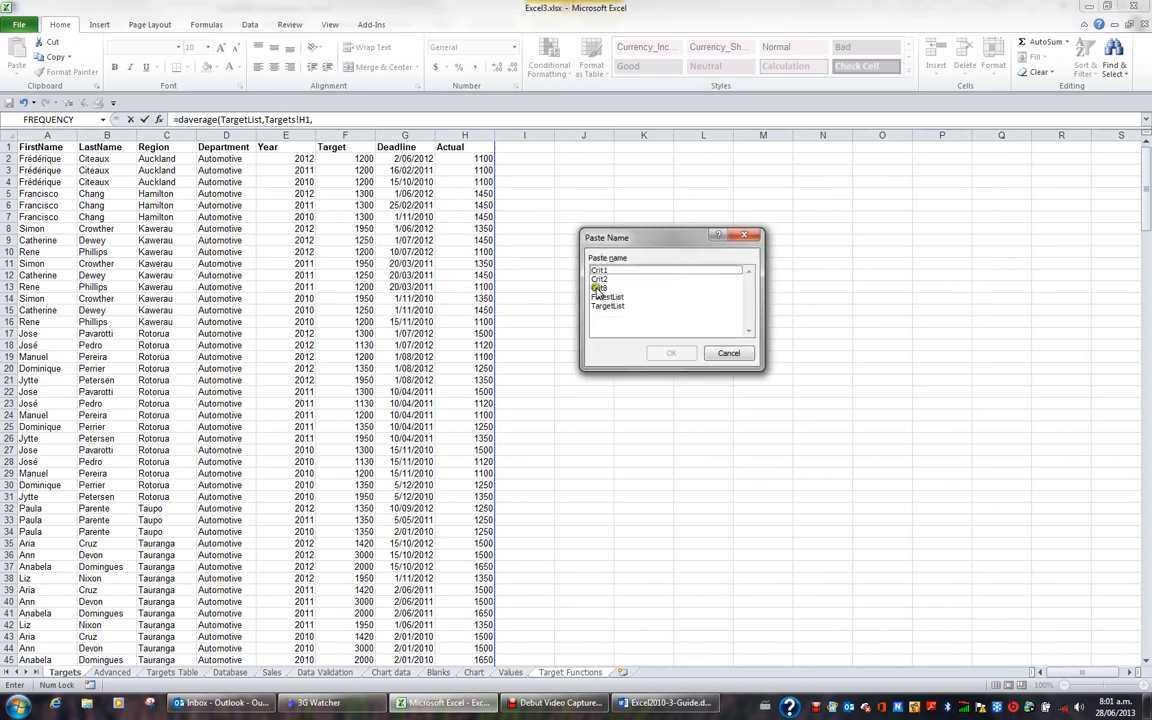
pyautogui.doubleClick(601, 289)
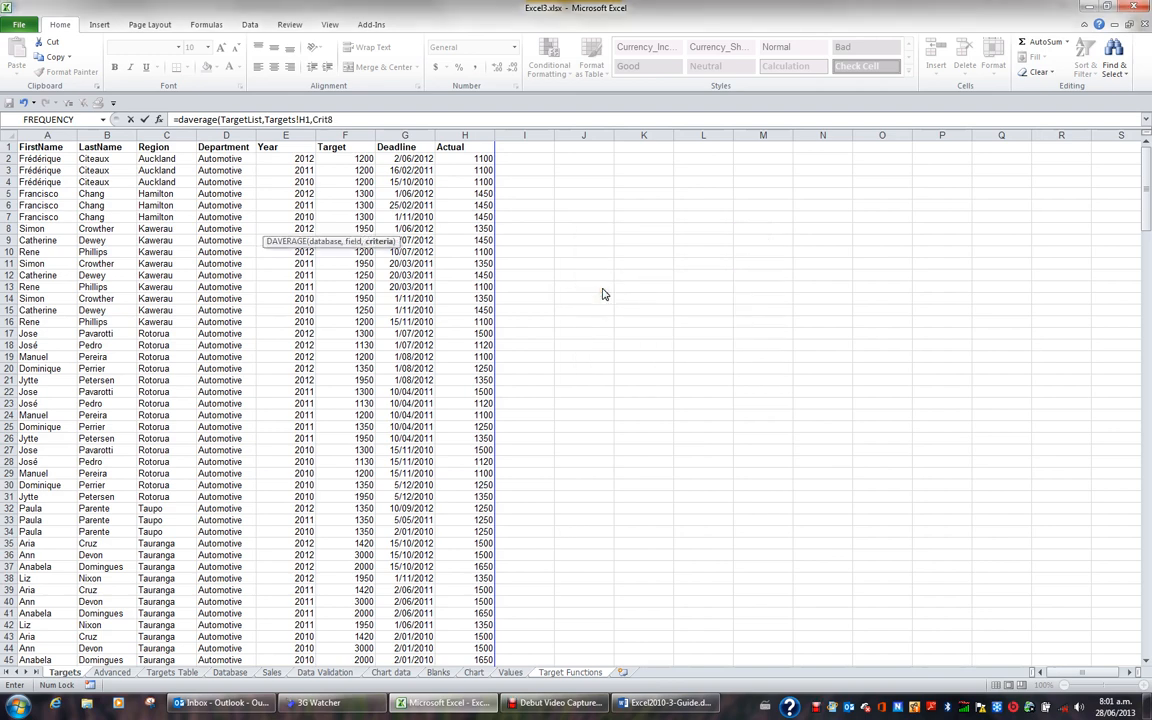
pyautogui.press('Return')
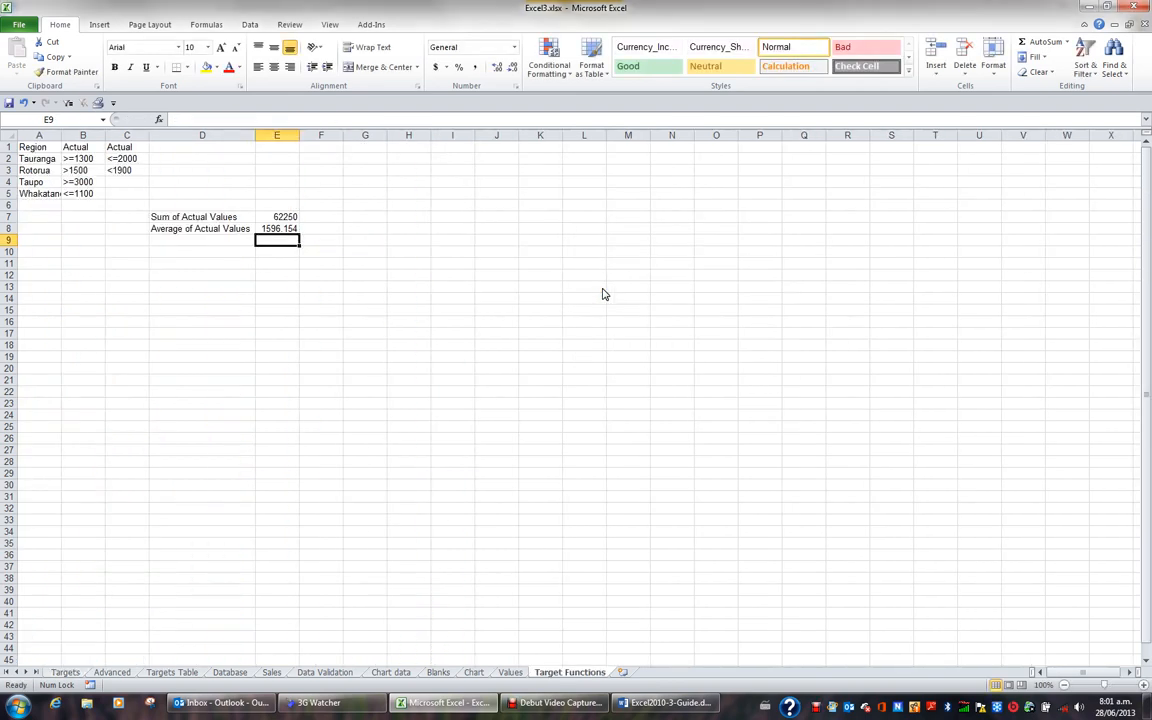
pyautogui.click(288, 230)
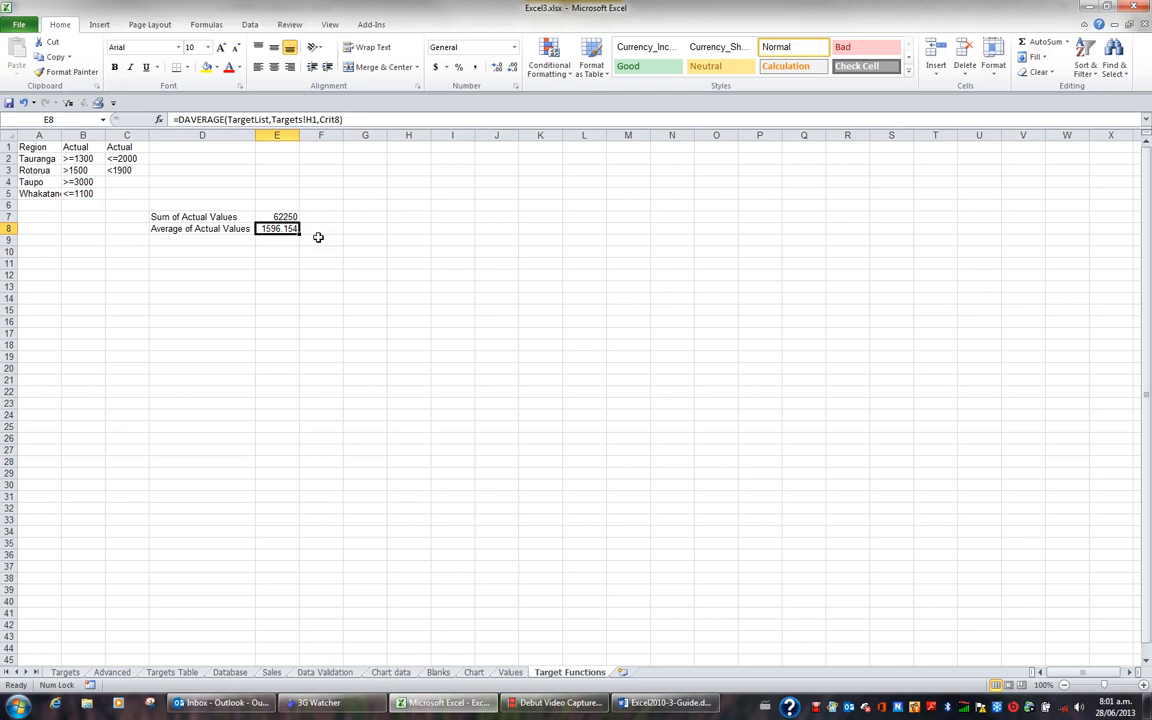
# - Enter the labels Maximum of Actual Values in cell D9 and Minimum of Actual Values in cell D10
pyautogui.click(232, 241)
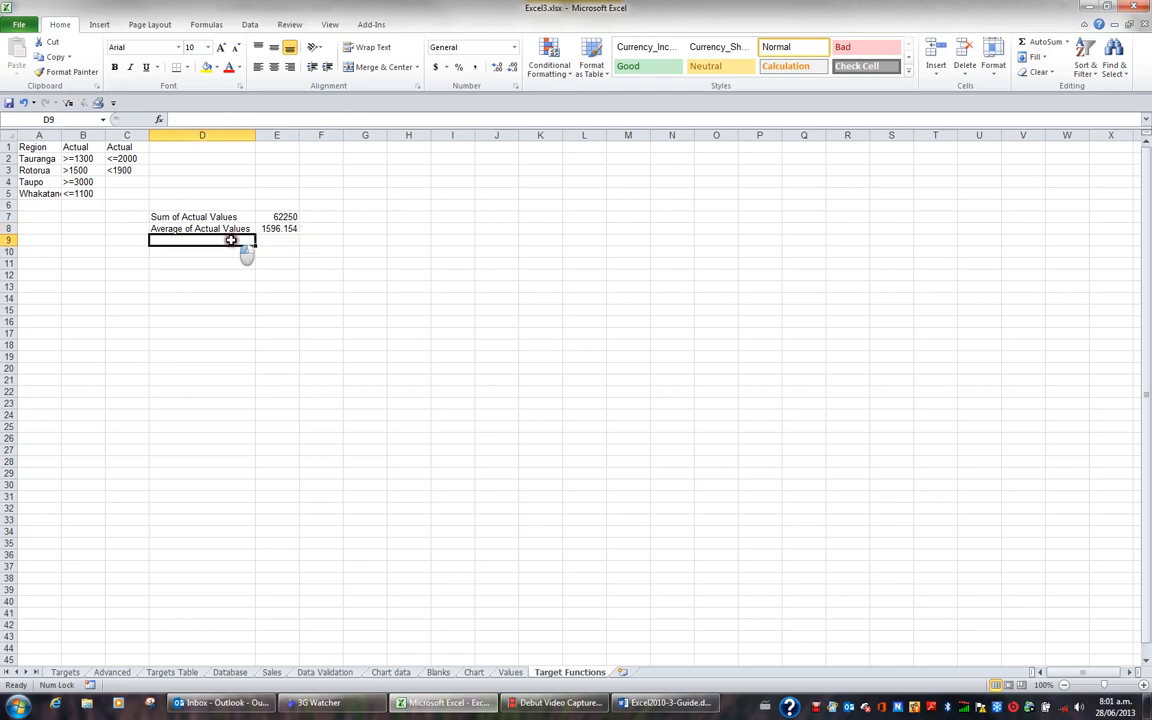
pyautogui.write('Maxi')
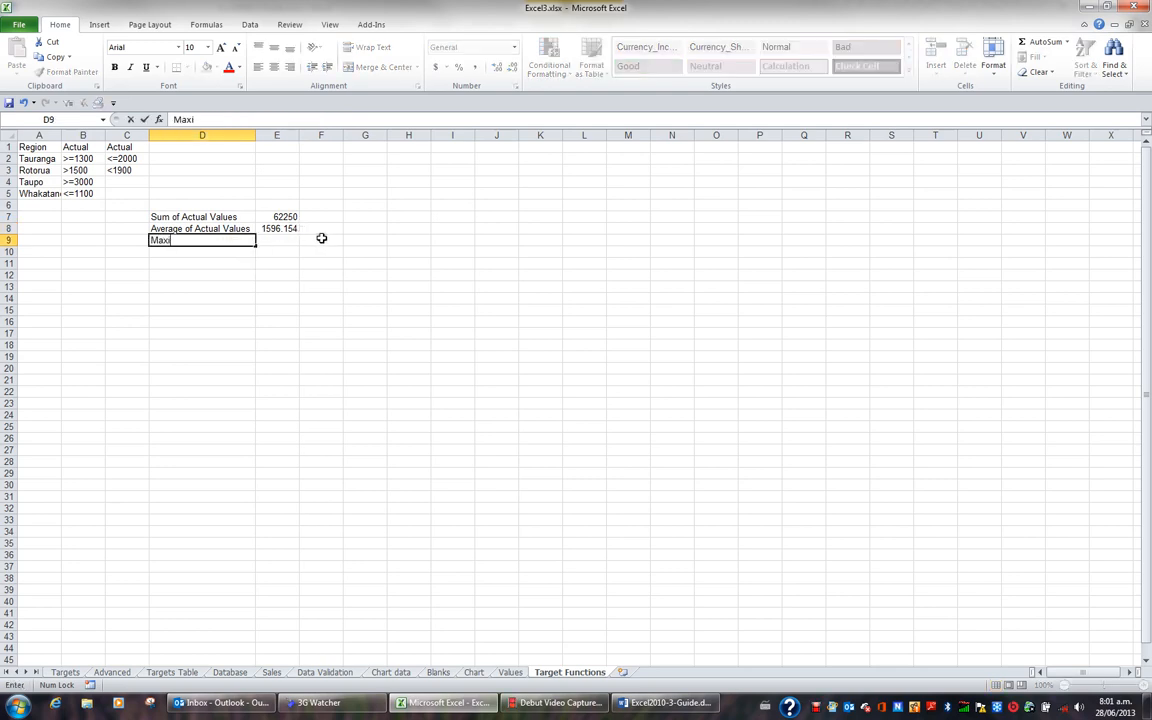
pyautogui.write('mum of Actu')
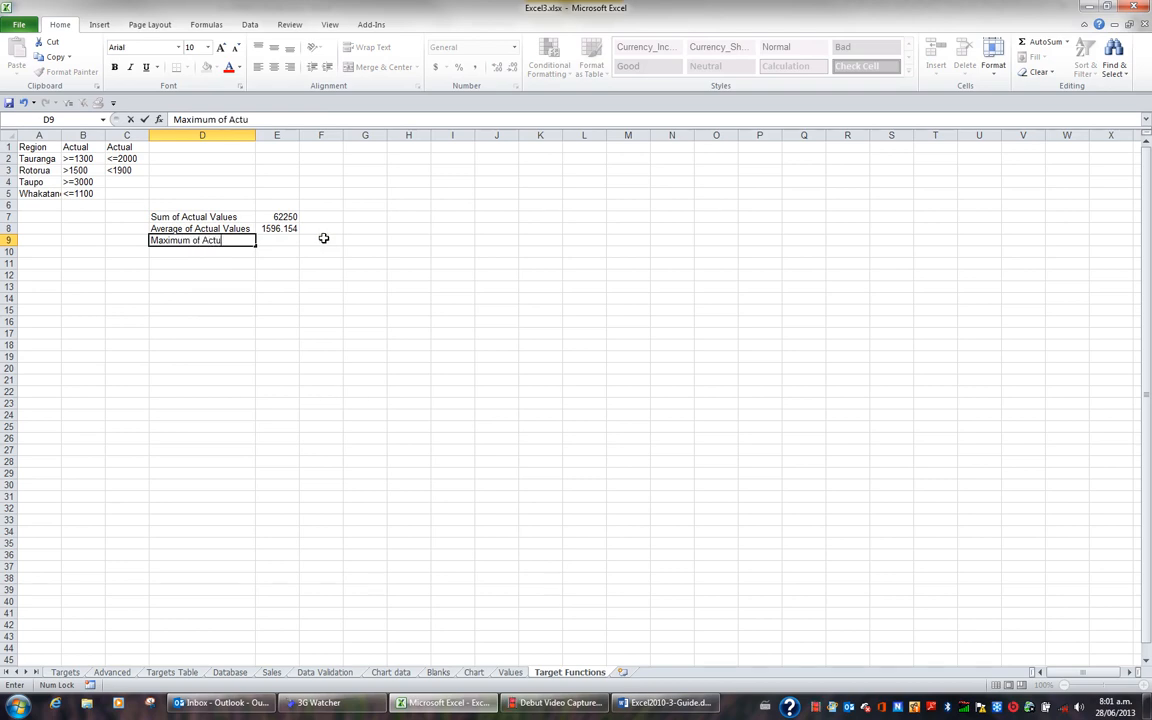
pyautogui.write('al Values')
pyautogui.press('Return')
pyautogui.write('Minim')
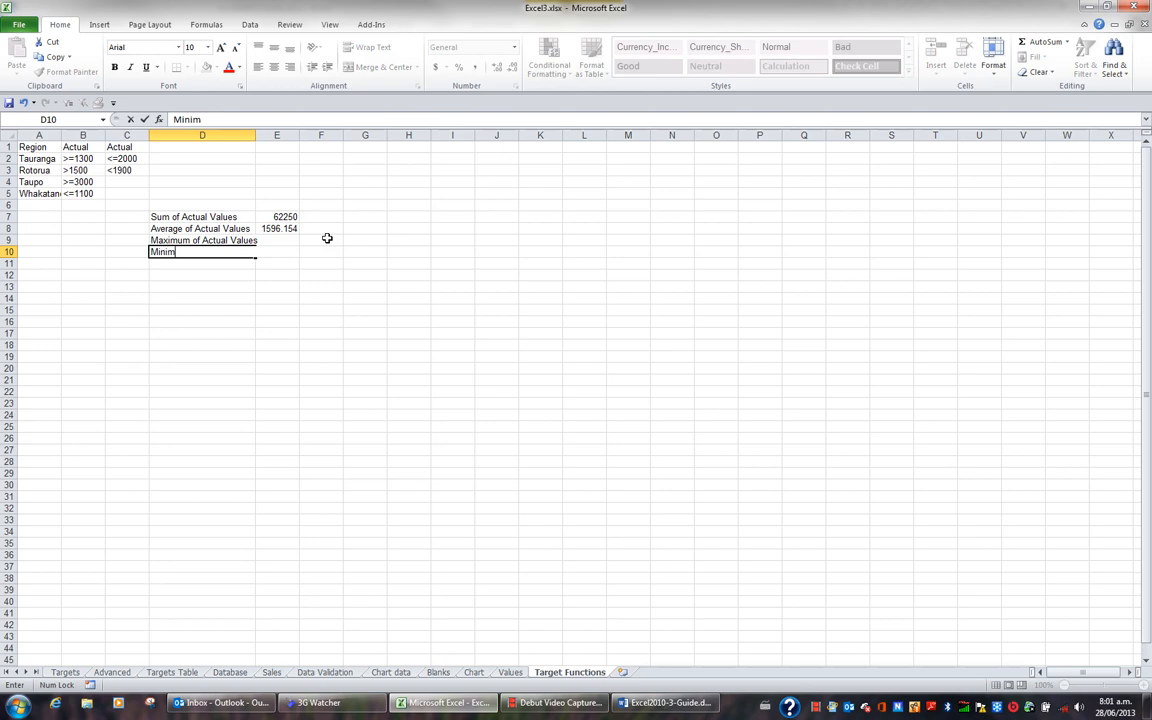
pyautogui.write('um of Actual Values')
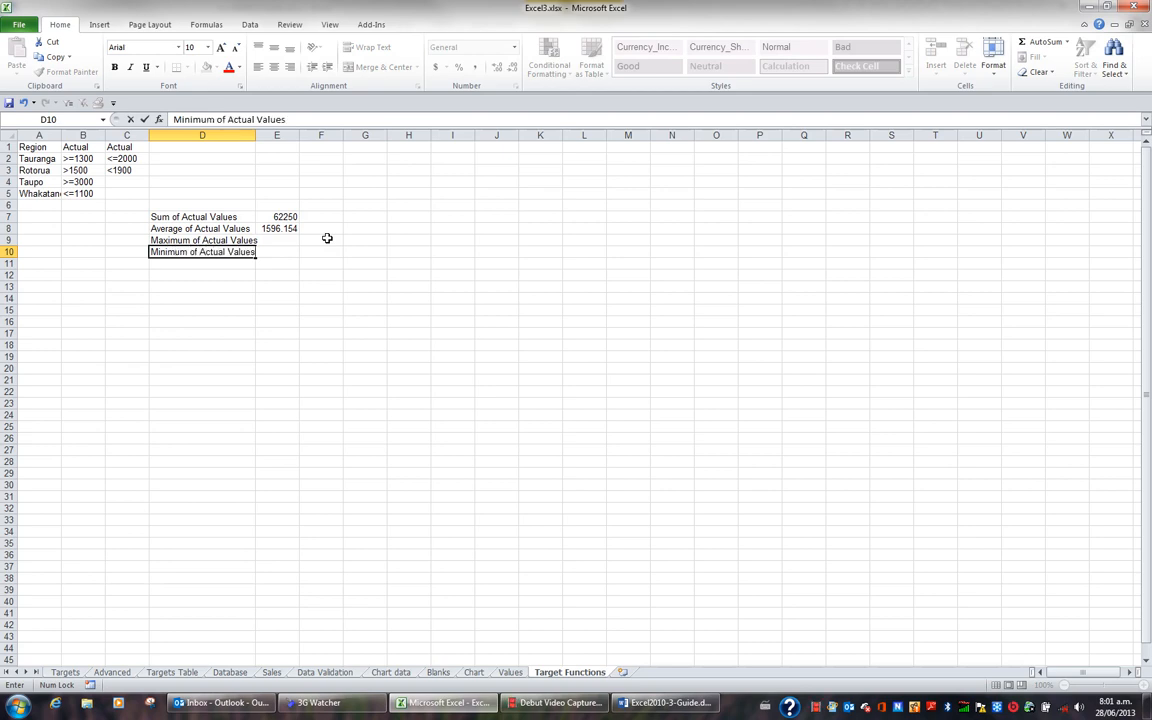
pyautogui.press('Return')
# - Enter the label Number of Actual Values in cell D11
pyautogui.write('Number')
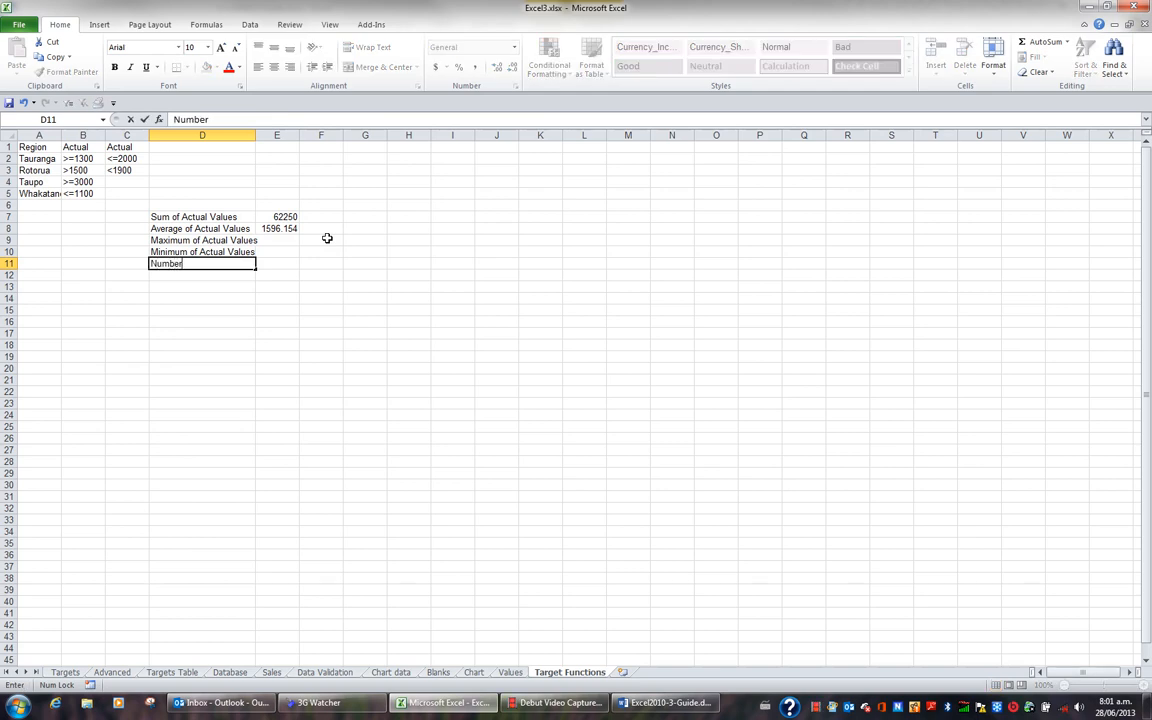
pyautogui.write(' of Actual Values')
pyautogui.press('Up')
pyautogui.press('Up')
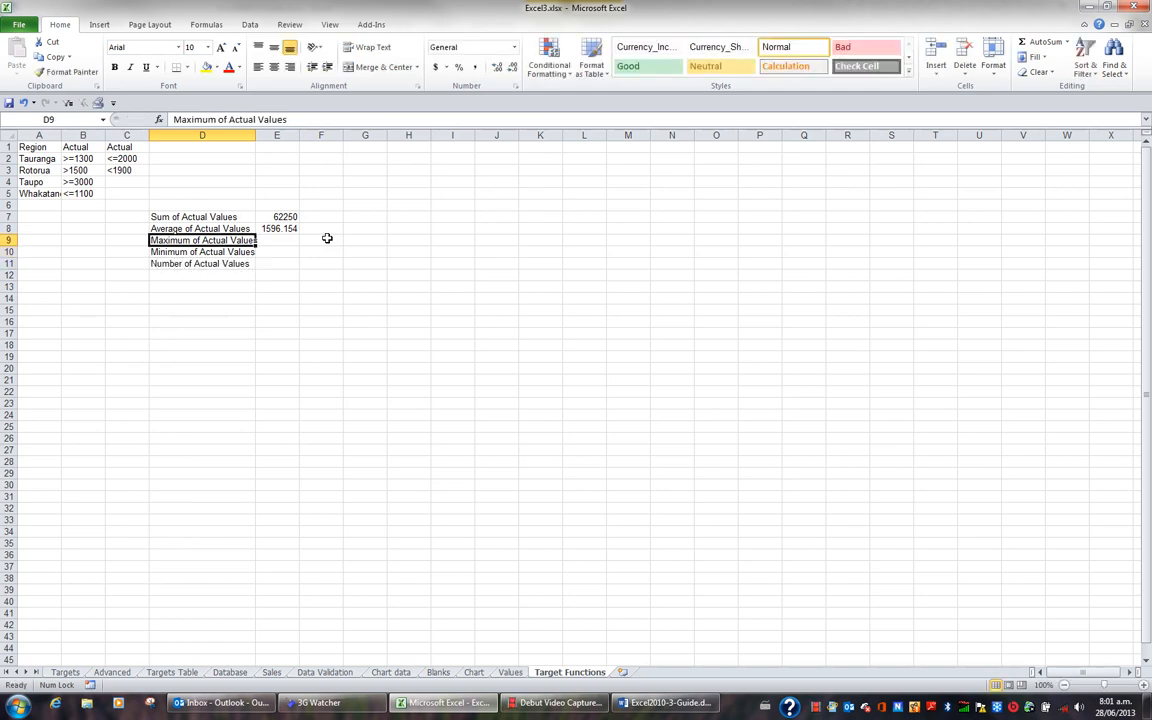
# - Start a DMAX formula in cell E9 with the named range TargetList as its database argument
pyautogui.press('Right')
pyautogui.write('=dm')
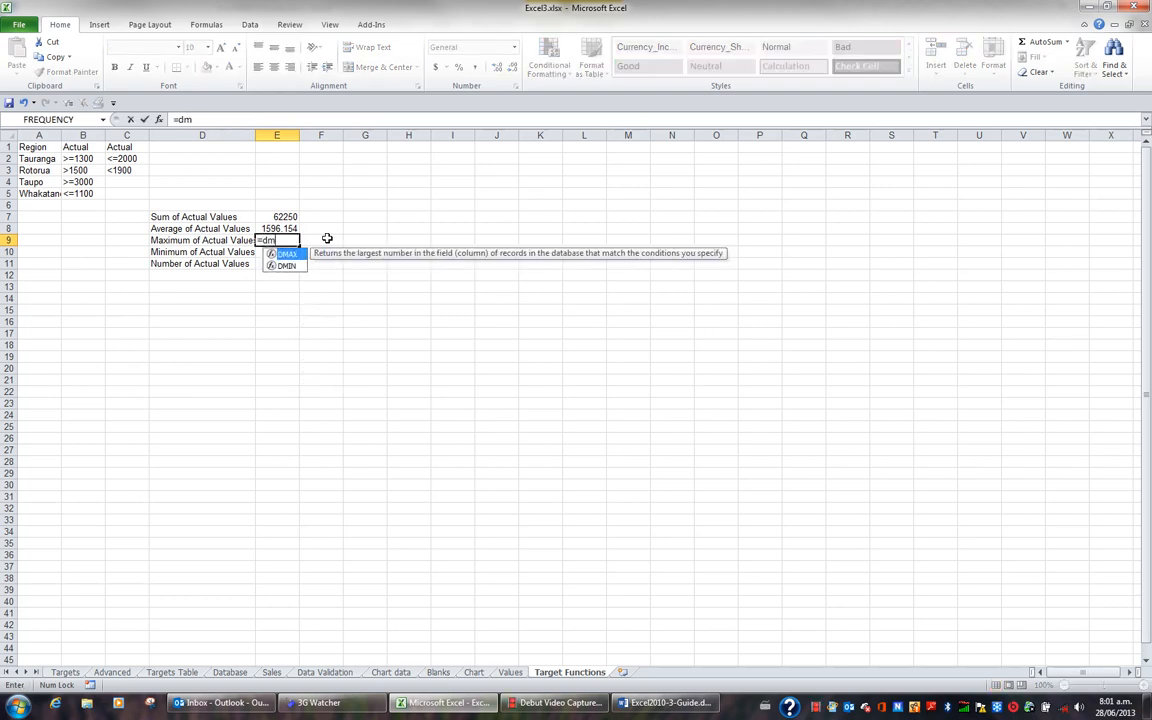
pyautogui.write('ax(')
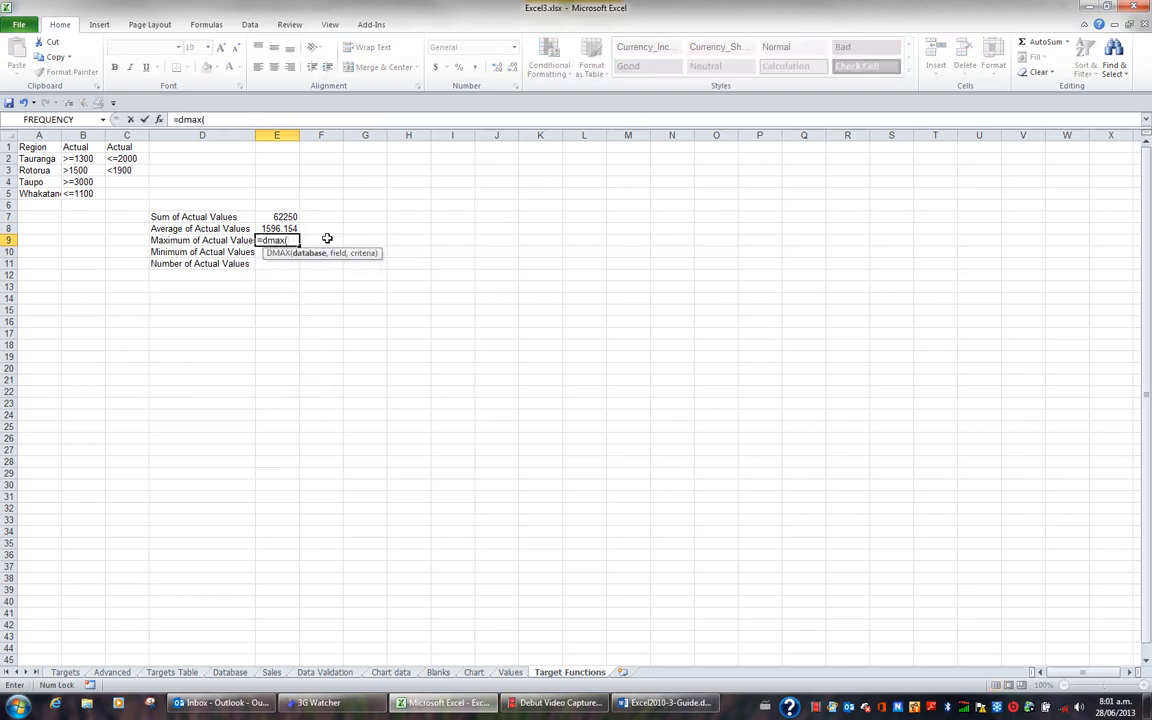
pyautogui.press('F3')
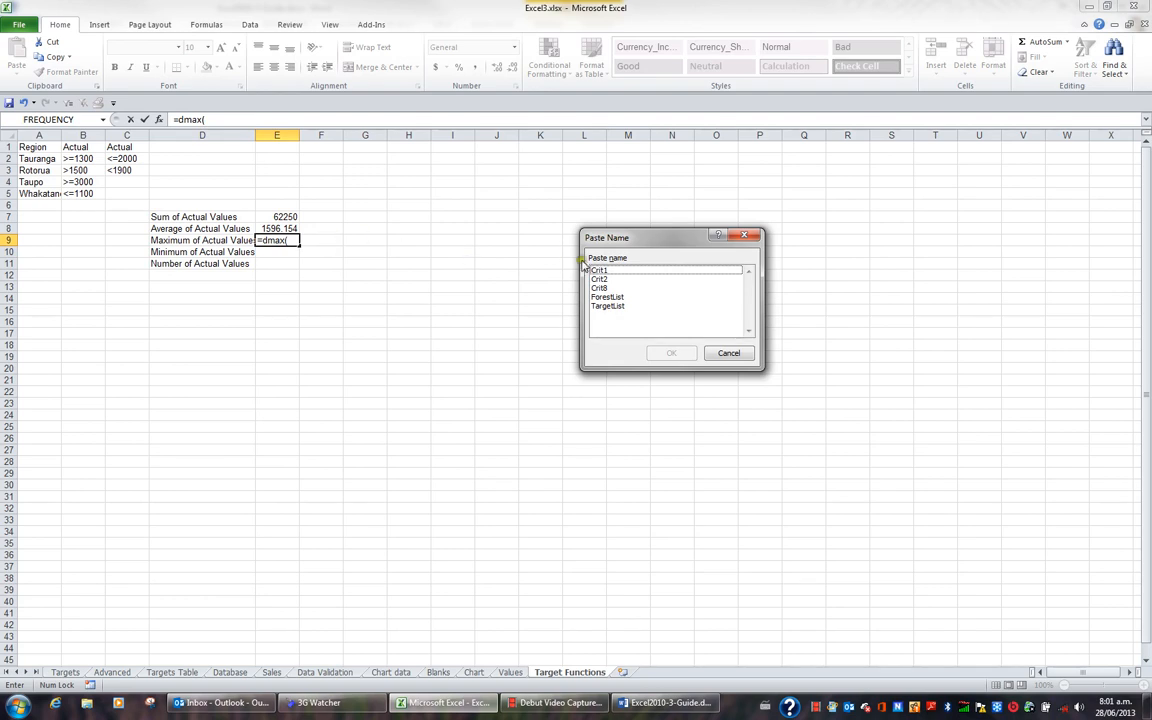
pyautogui.doubleClick(615, 306)
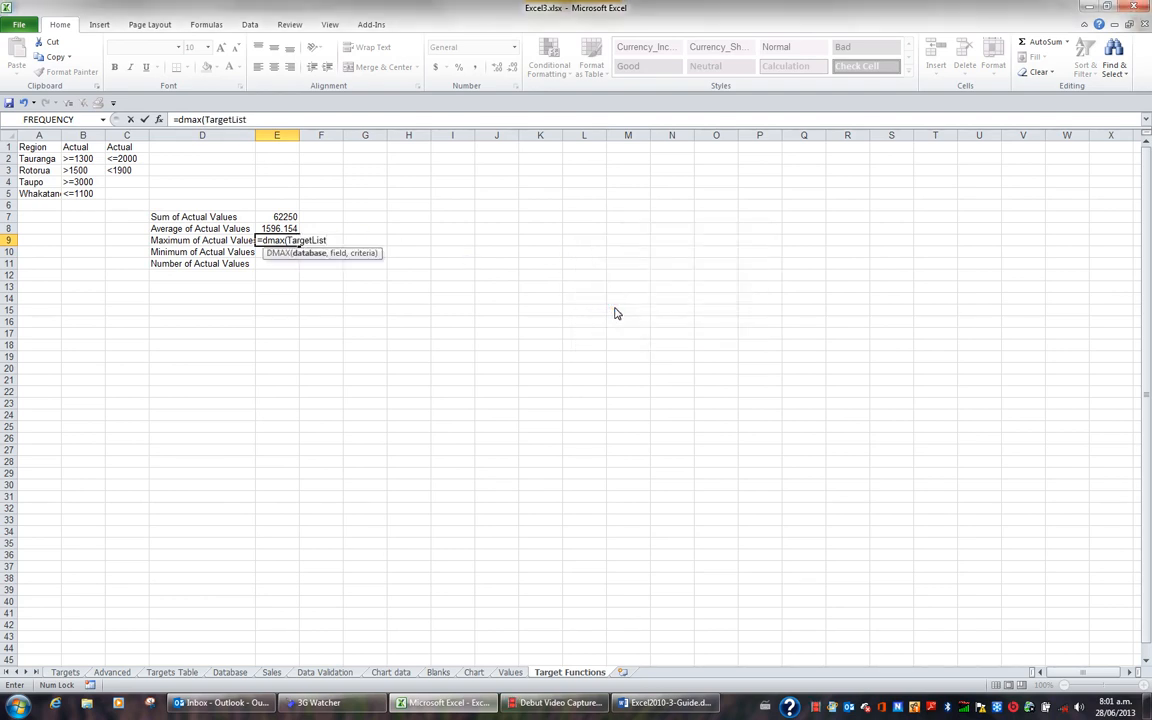
pyautogui.write(',')
# - Complete the DMAX formula with the Actual heading in Targets!H1 as the field and the named range Crit8 as the criteria
pyautogui.click(66, 671)
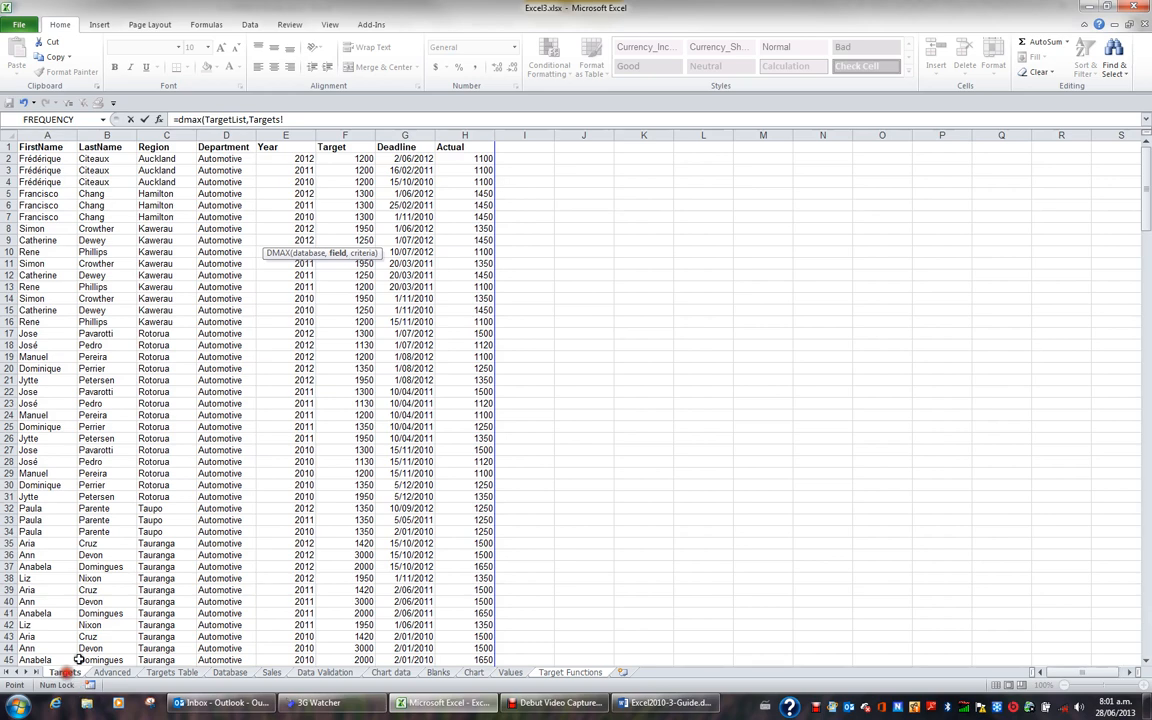
pyautogui.click(468, 148)
pyautogui.write(',')
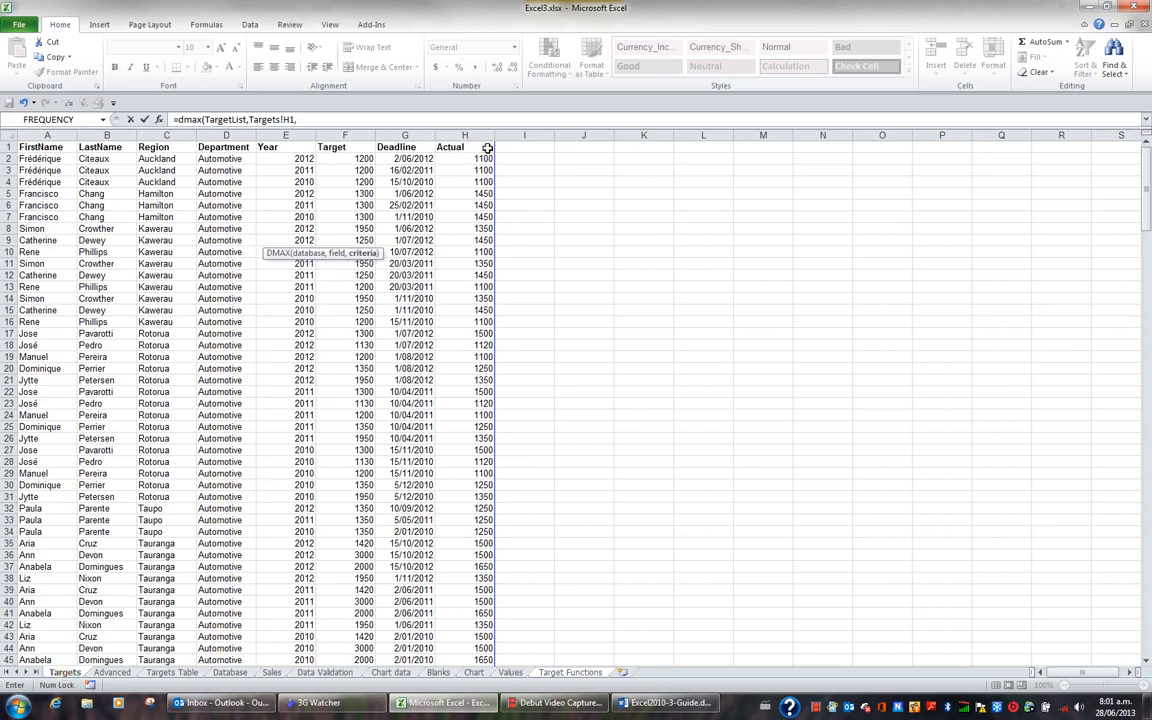
pyautogui.press('F3')
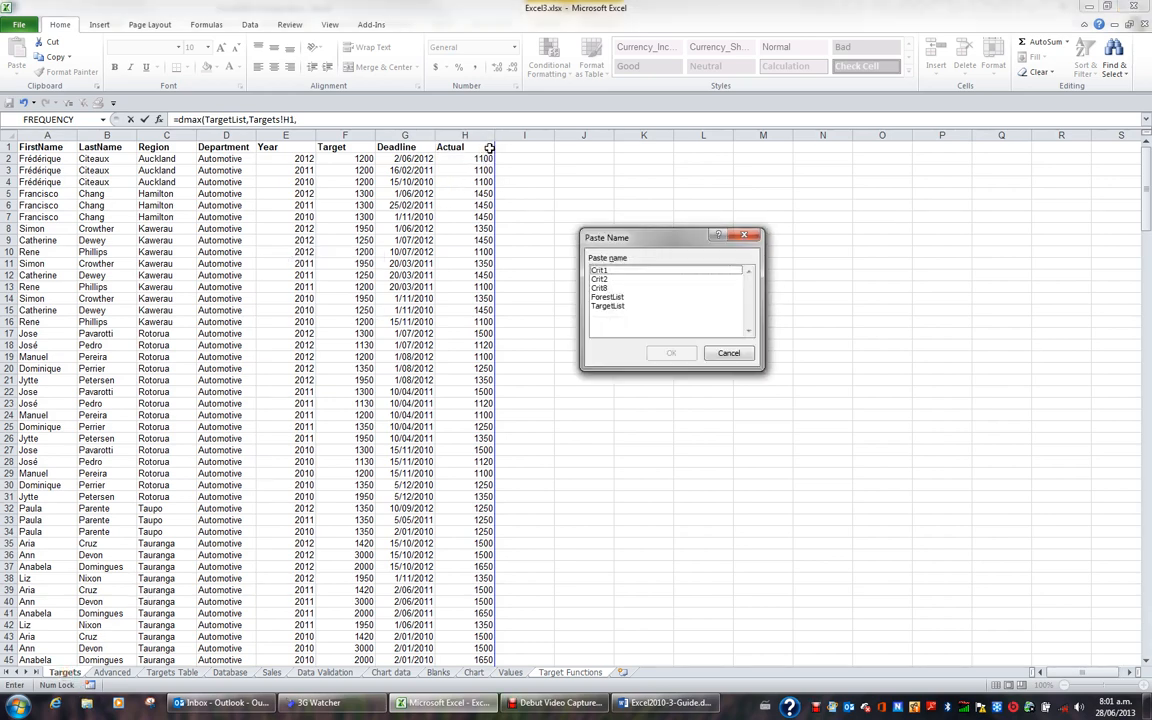
pyautogui.click(601, 288)
pyautogui.doubleClick(601, 288)
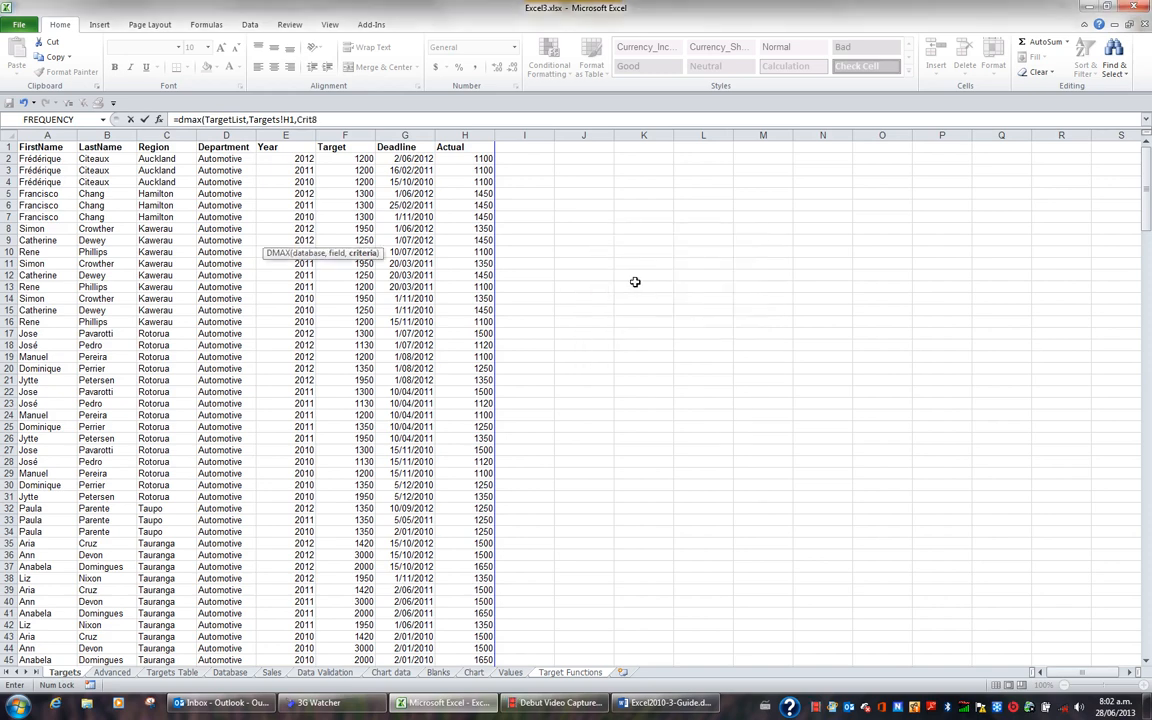
pyautogui.press('Return')
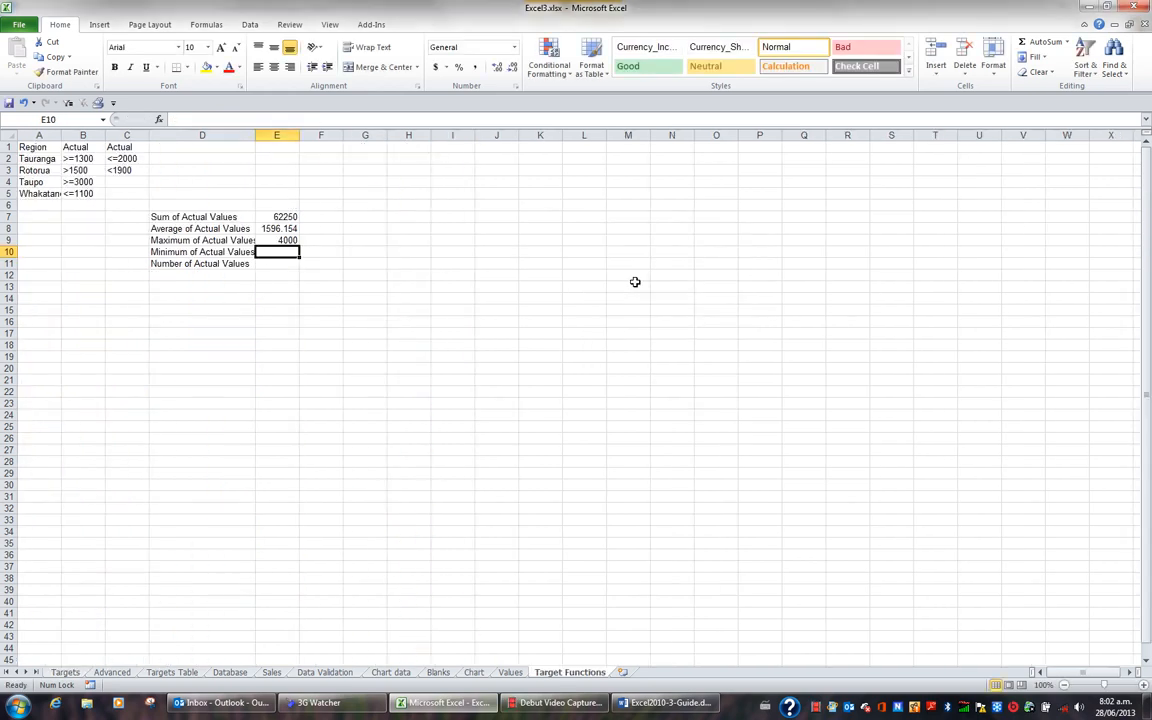
# - Start a DMIN formula in cell E10 with the named range TargetList as its database argument
pyautogui.write('=dmin')
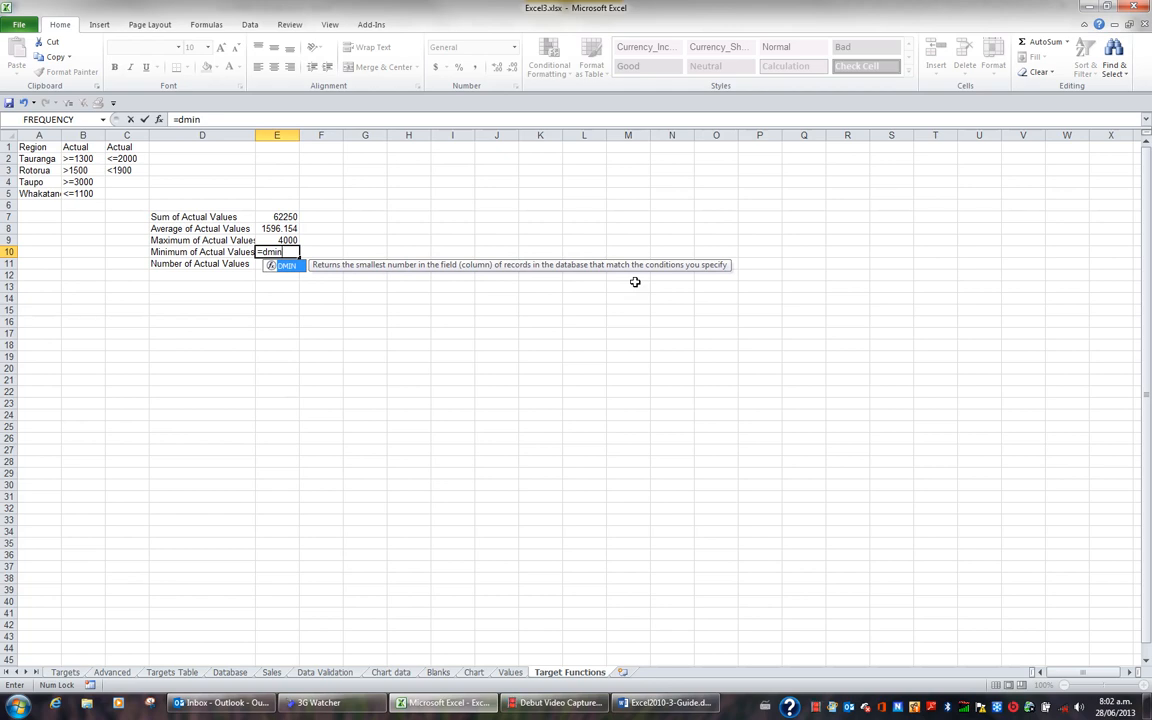
pyautogui.write('(')
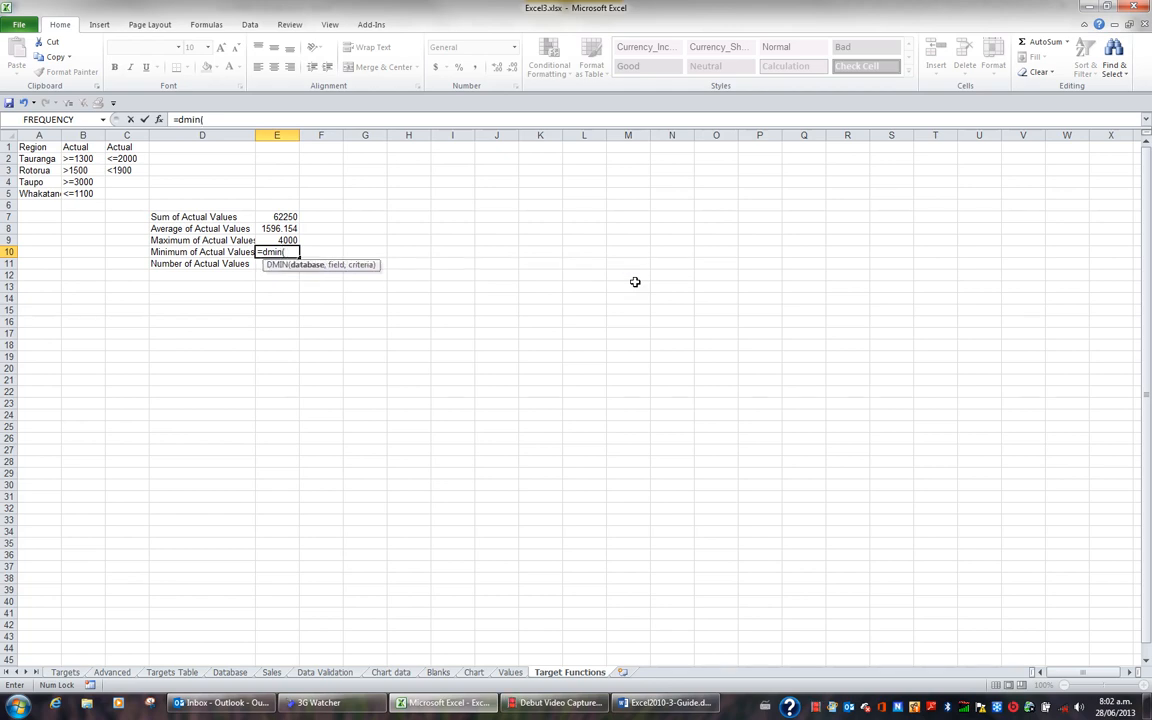
pyautogui.press('F3')
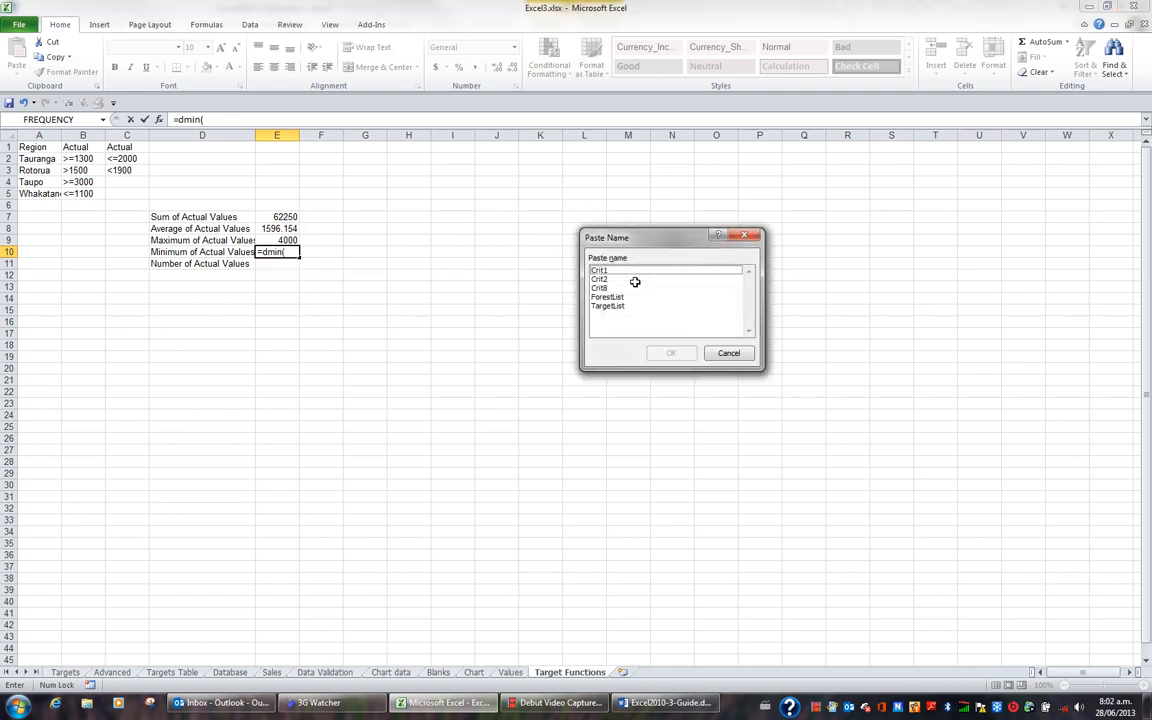
pyautogui.doubleClick(620, 308)
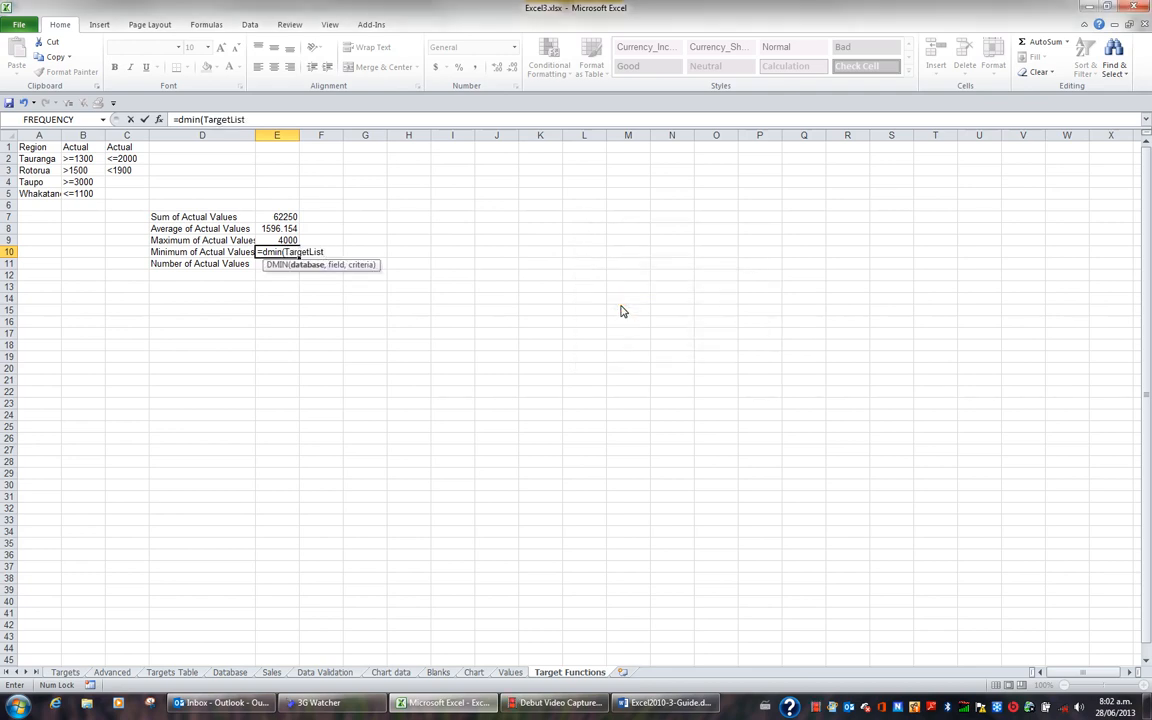
pyautogui.write(',')
# - Complete the DMIN formula with the Actual heading in Targets!H1 as the field and the named range Crit8 as the criteria
pyautogui.click(64, 672)
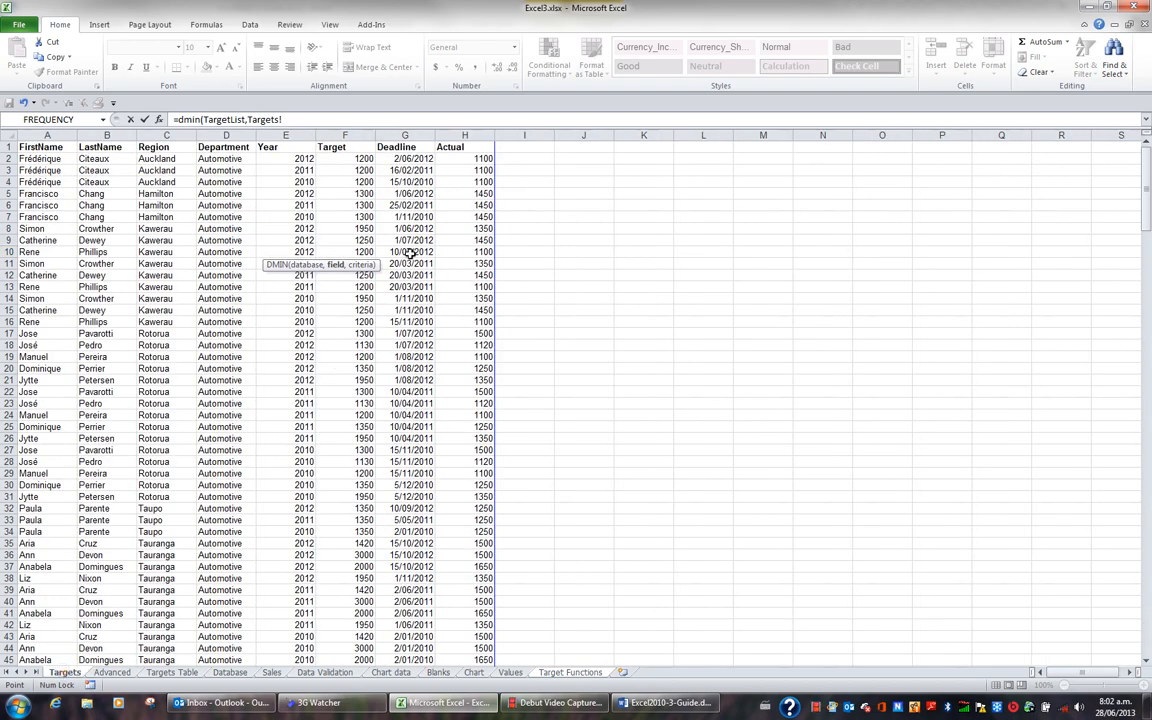
pyautogui.click(478, 147)
pyautogui.write(',')
pyautogui.press('F3')
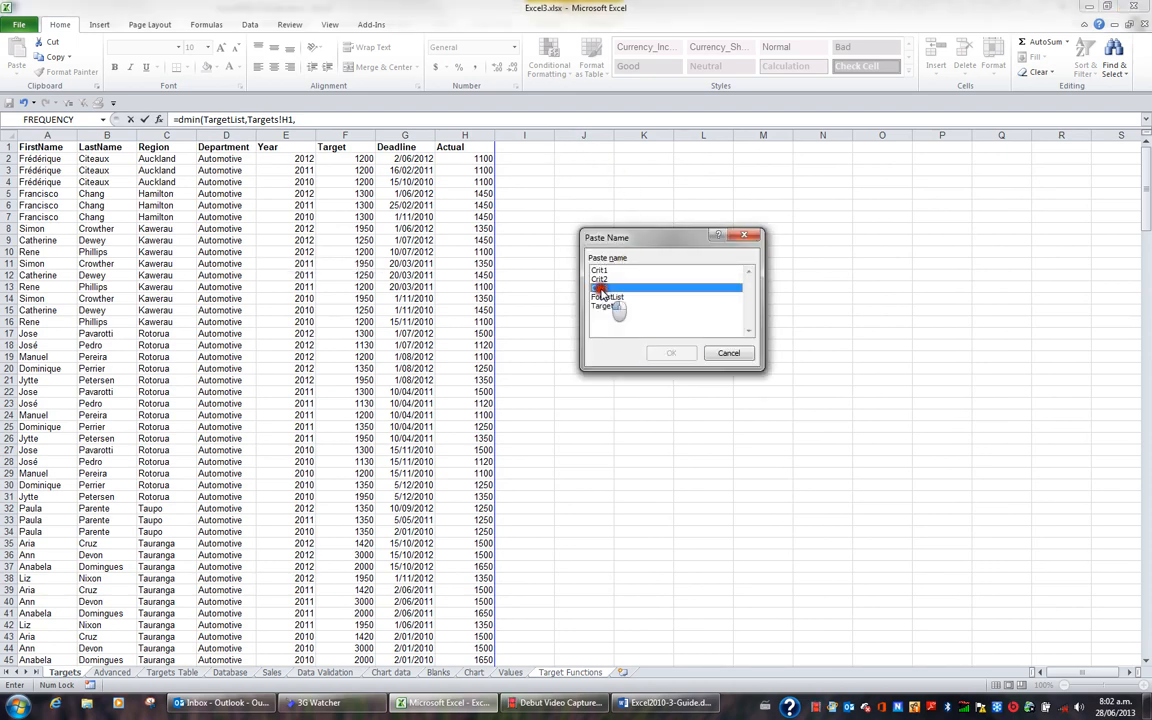
pyautogui.doubleClick(600, 288)
pyautogui.press('Return')
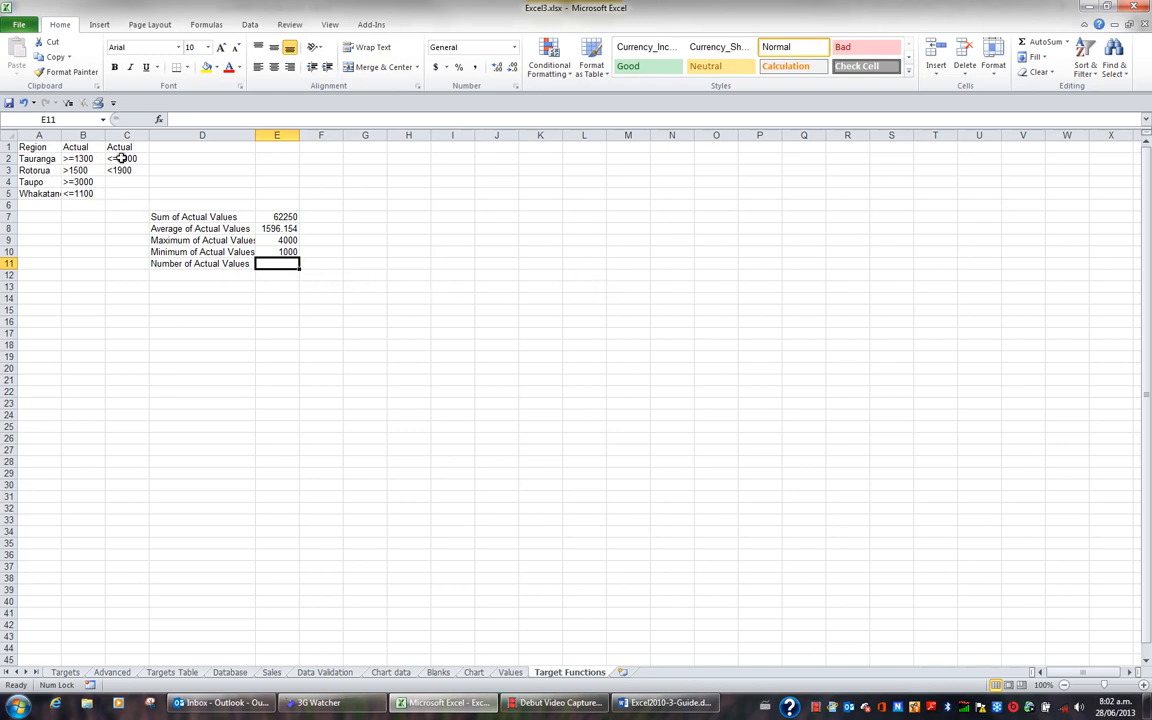
# - Start a DCOUNT formula in cell E11 with the named range TargetList as its database argument
pyautogui.write('=dcou')
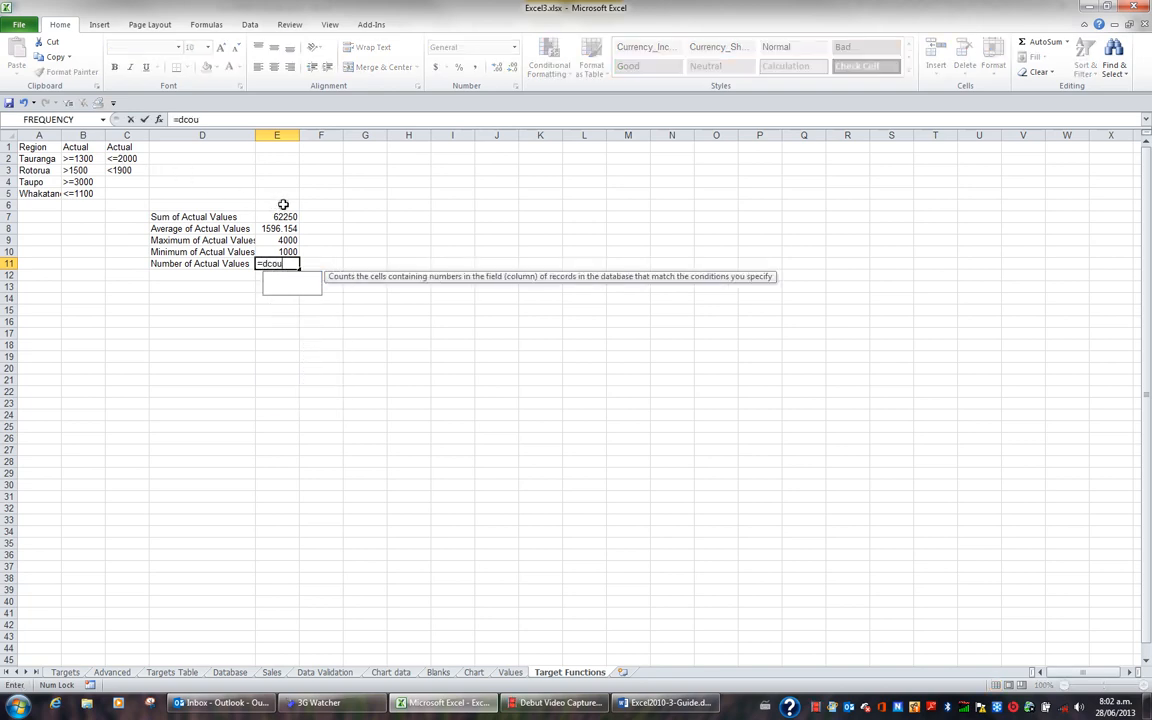
pyautogui.write('nt(')
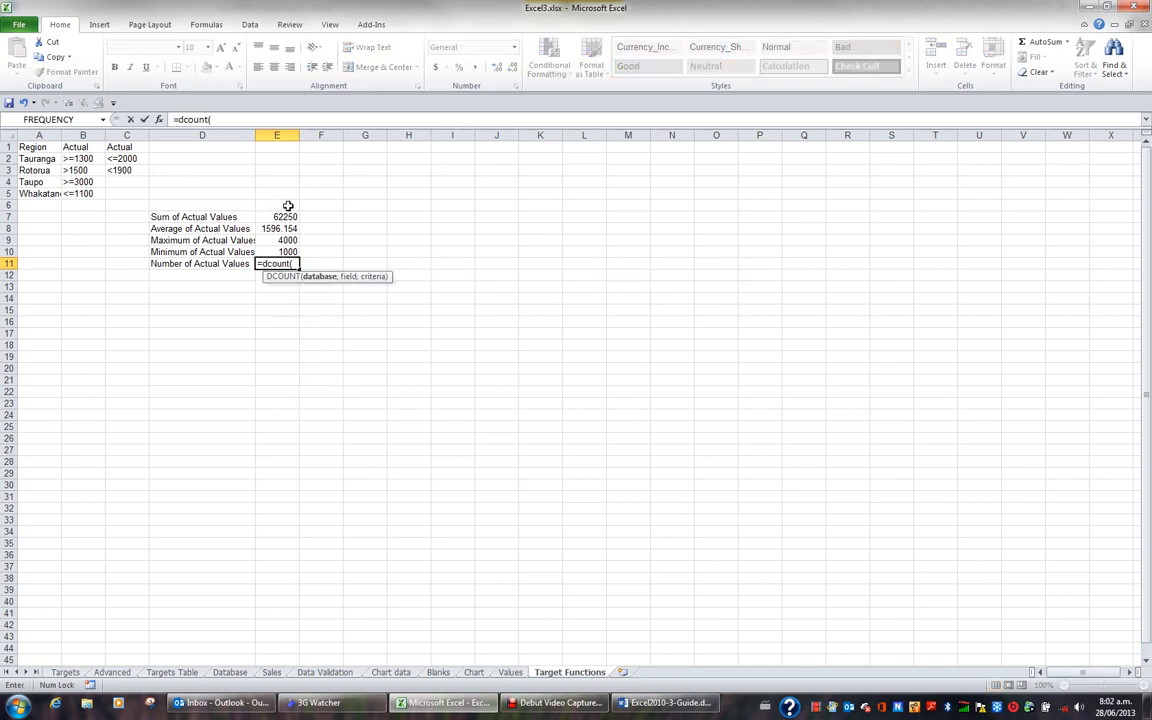
pyautogui.press('F3')
pyautogui.click(617, 306)
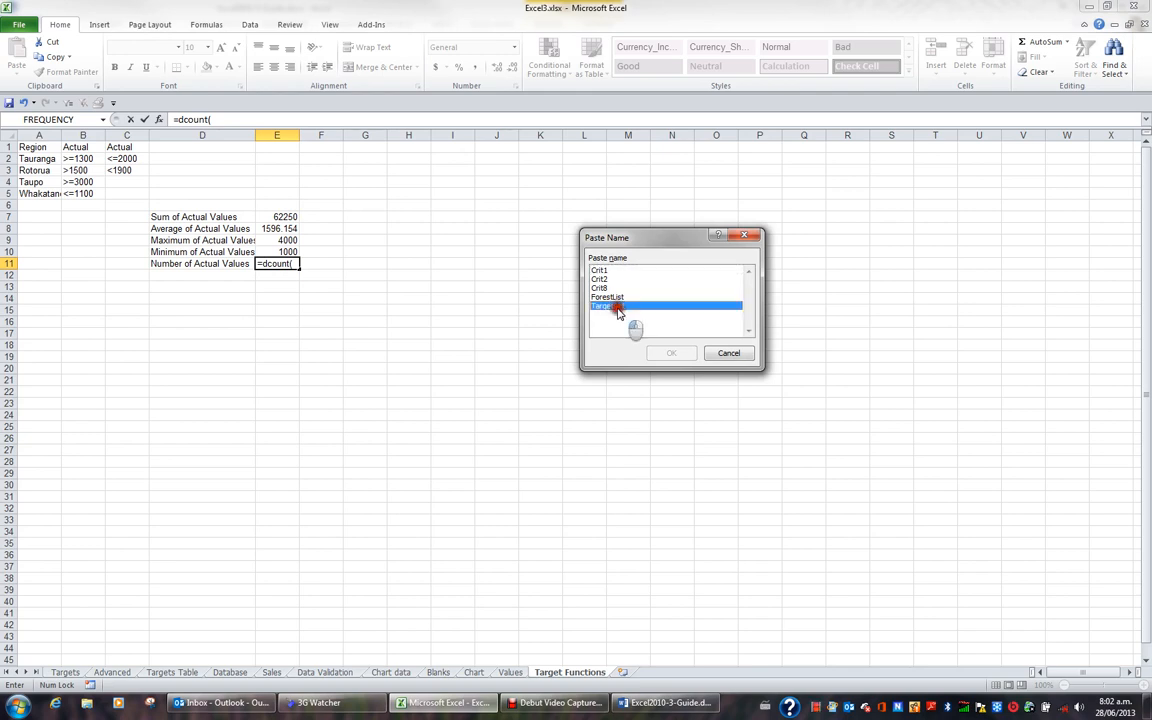
pyautogui.doubleClick(617, 306)
pyautogui.write(',')
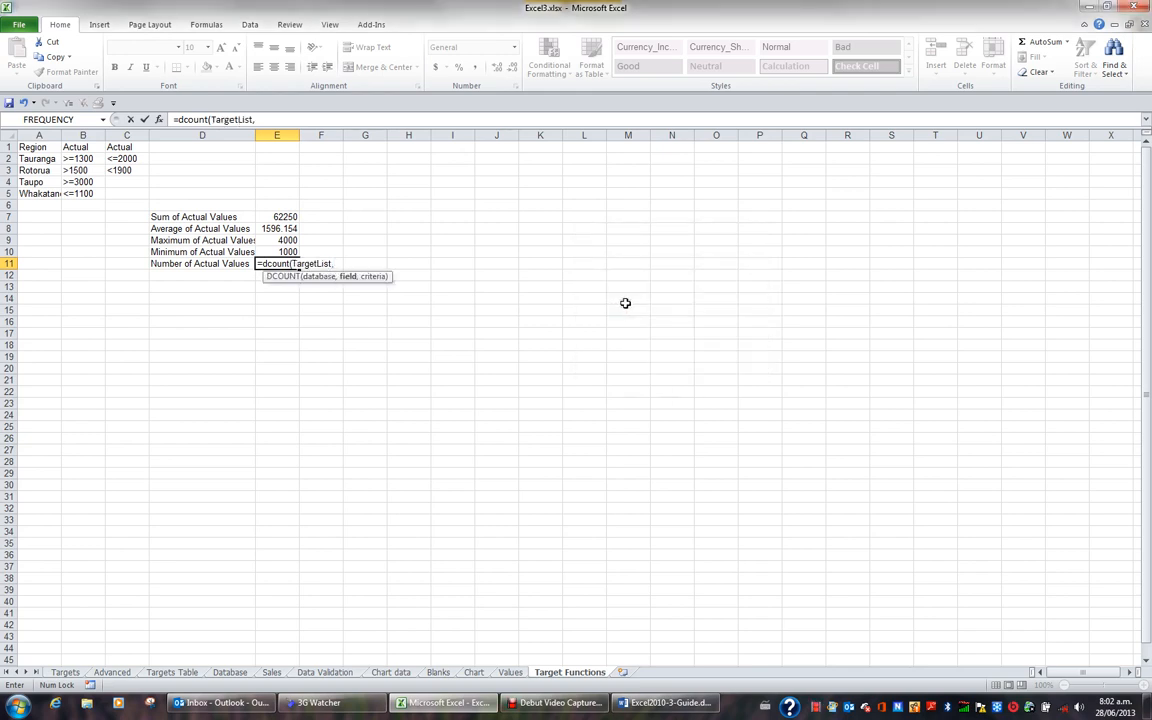
# - Complete the DCOUNT formula with Targets!H1 as the field and Crit8 as the criteria, and widen column D to fit its labels
pyautogui.click(65, 672)
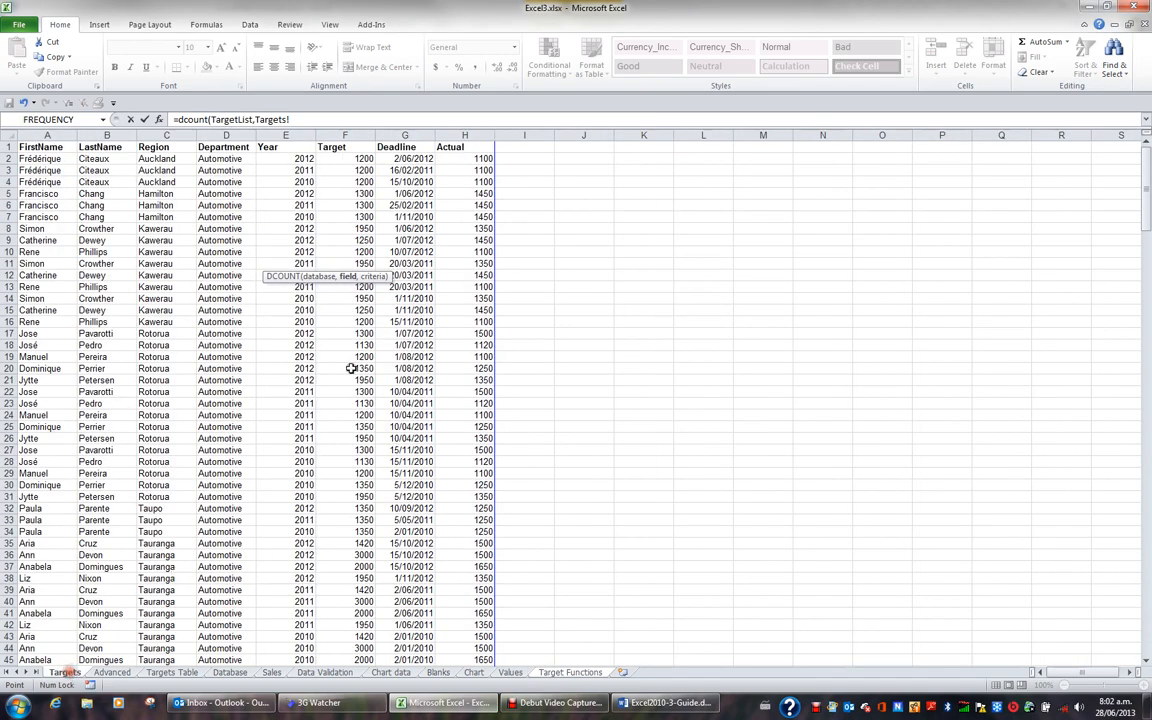
pyautogui.click(455, 149)
pyautogui.write(',')
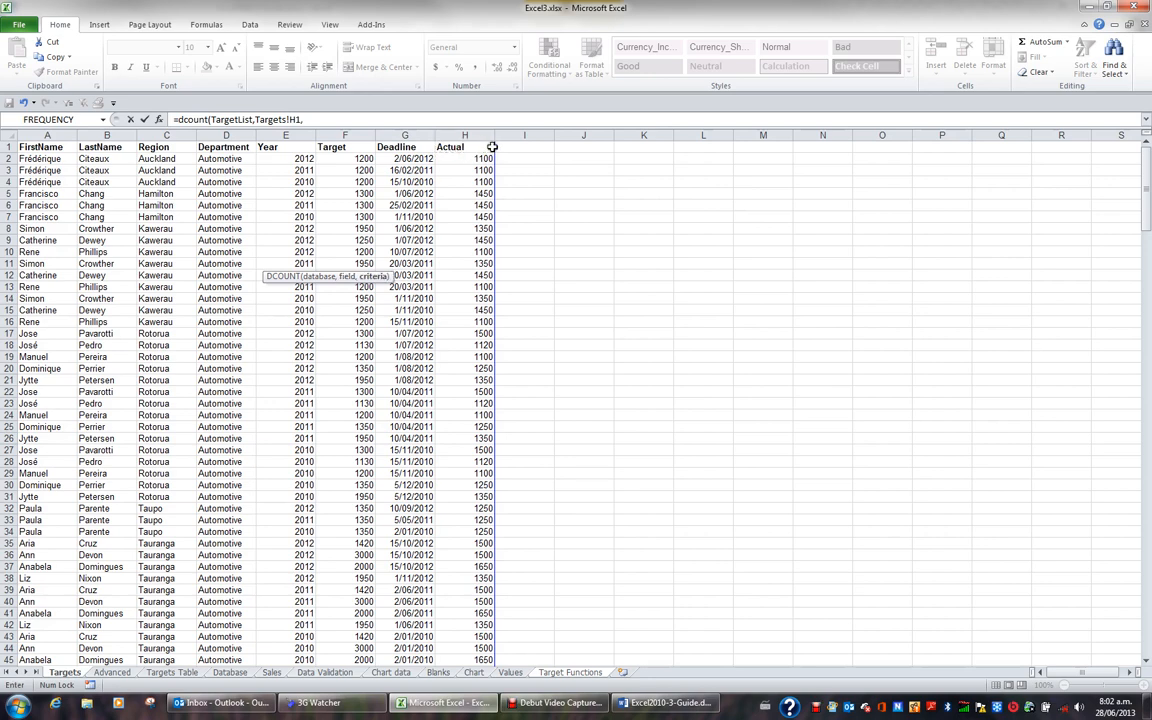
pyautogui.press('F3')
pyautogui.click(601, 287)
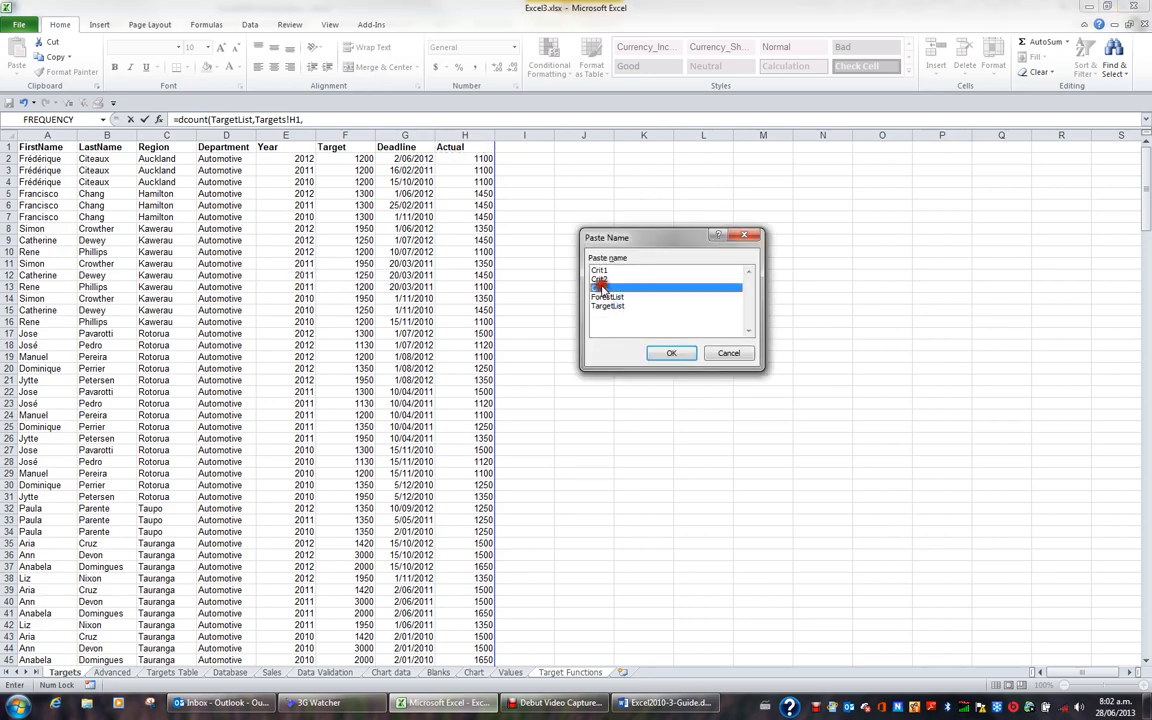
pyautogui.doubleClick(601, 287)
pyautogui.press('Return')
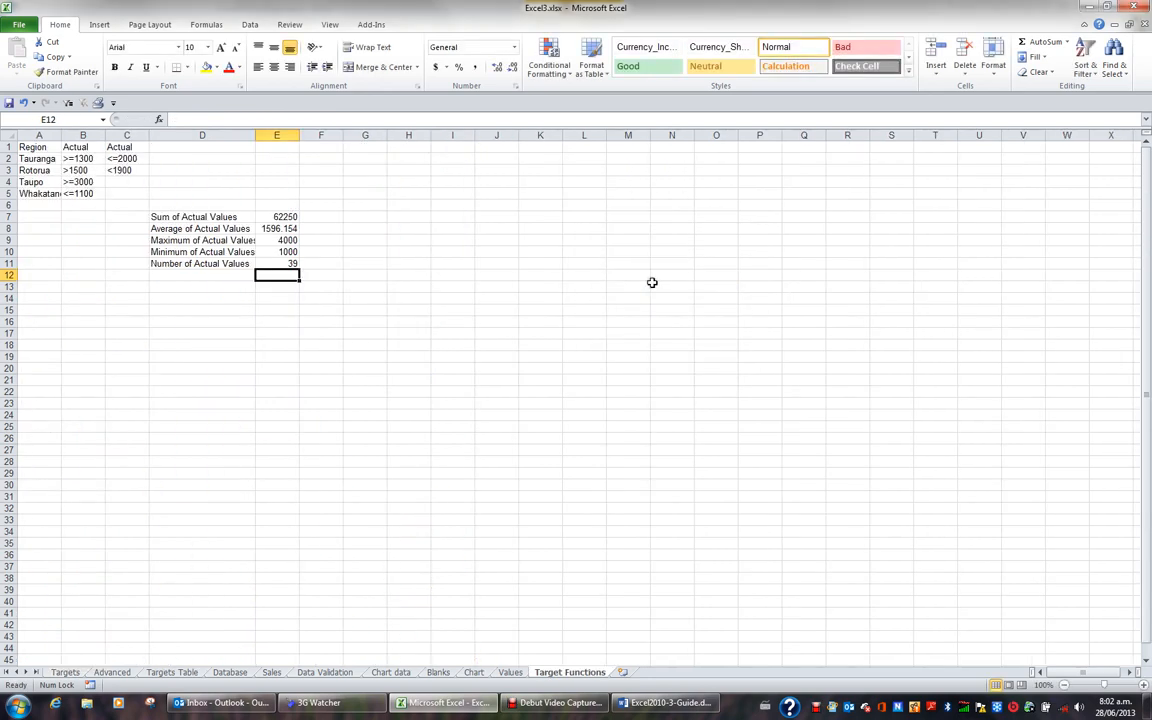
pyautogui.moveTo(255, 135); pyautogui.dragTo(262, 135)
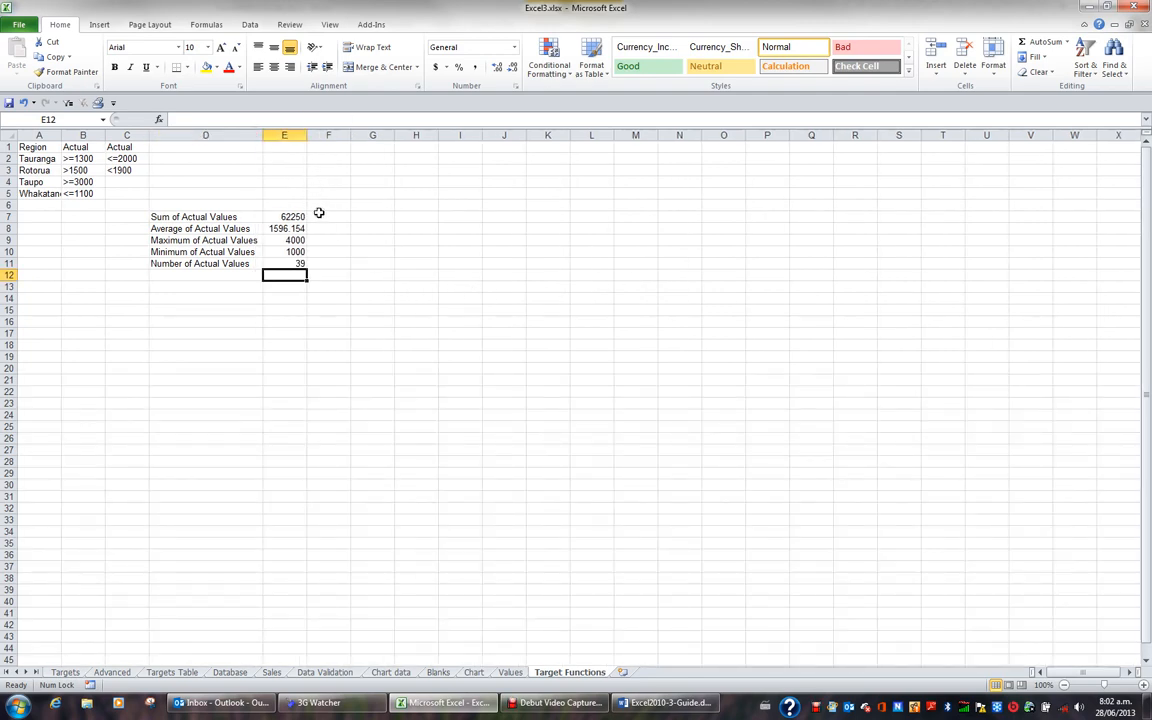